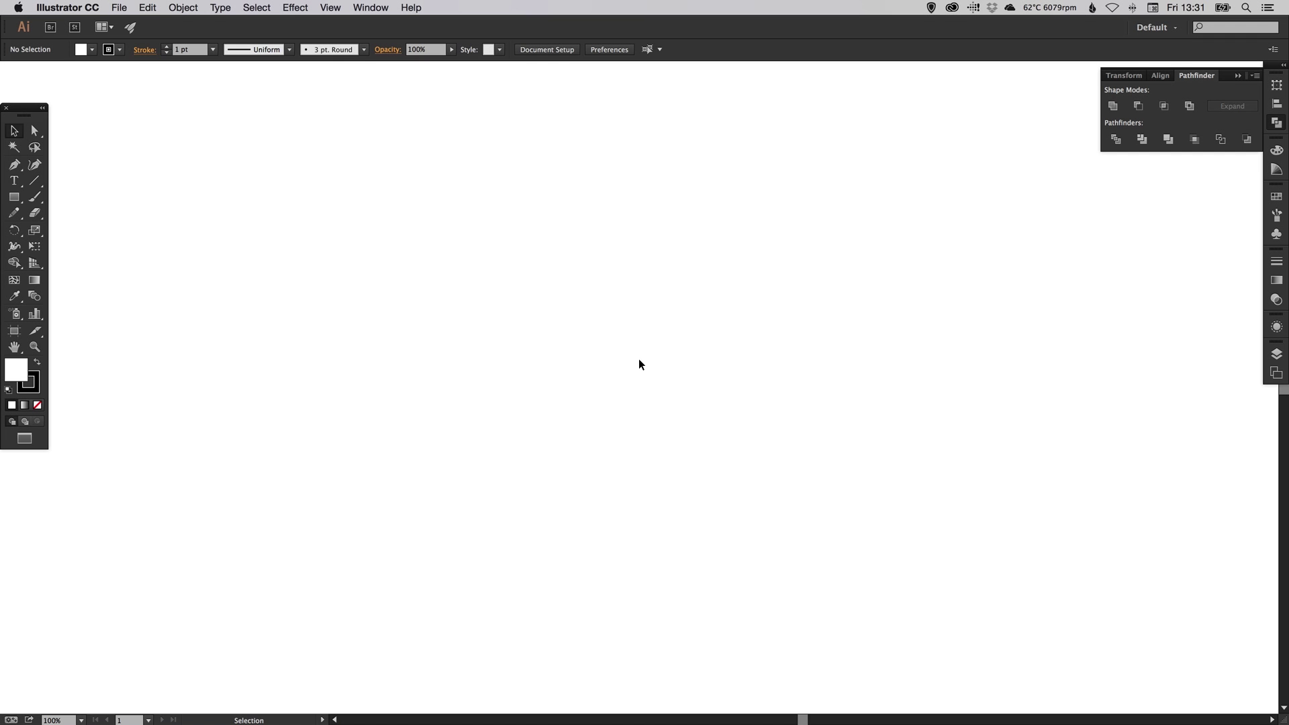
Collapse the Transform/Align/Pathfinder panel group in the right dock.
left_click(1276, 122)
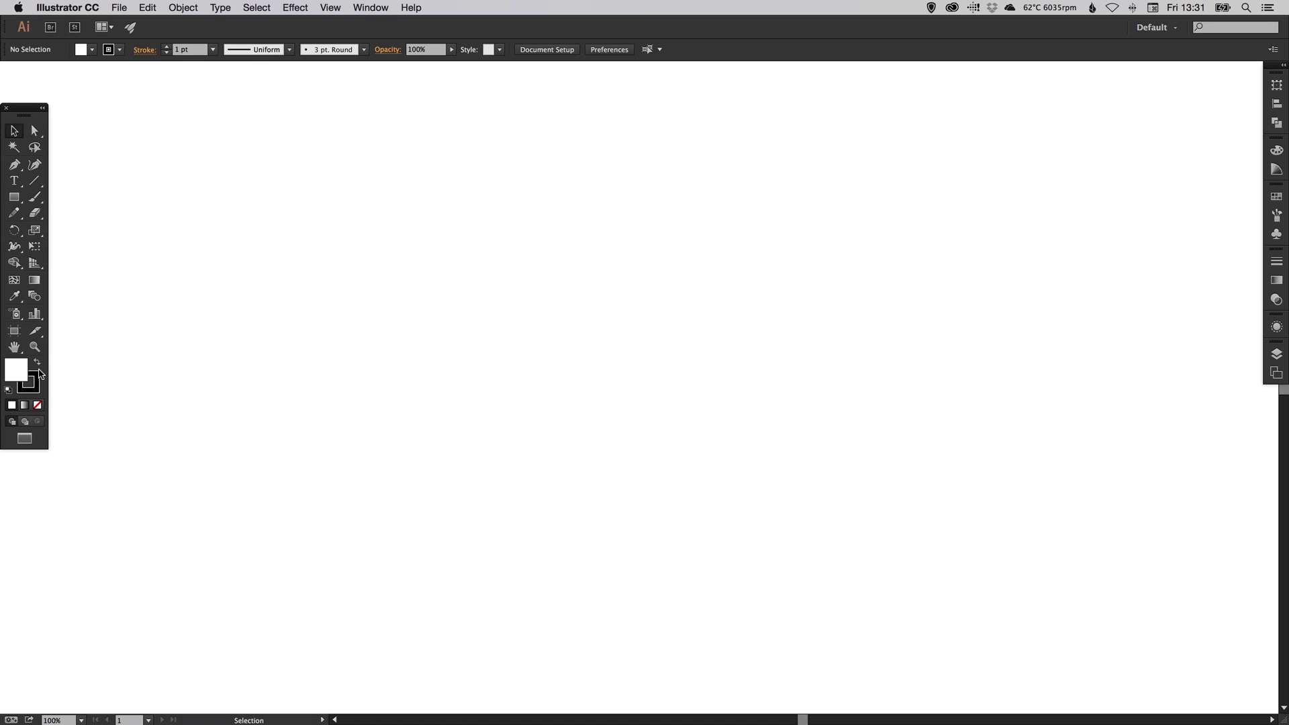
left_click(14, 165)
left_click(633, 301)
left_click_drag(602, 265, 576, 268)
left_click(556, 288)
left_click(593, 391, "super")
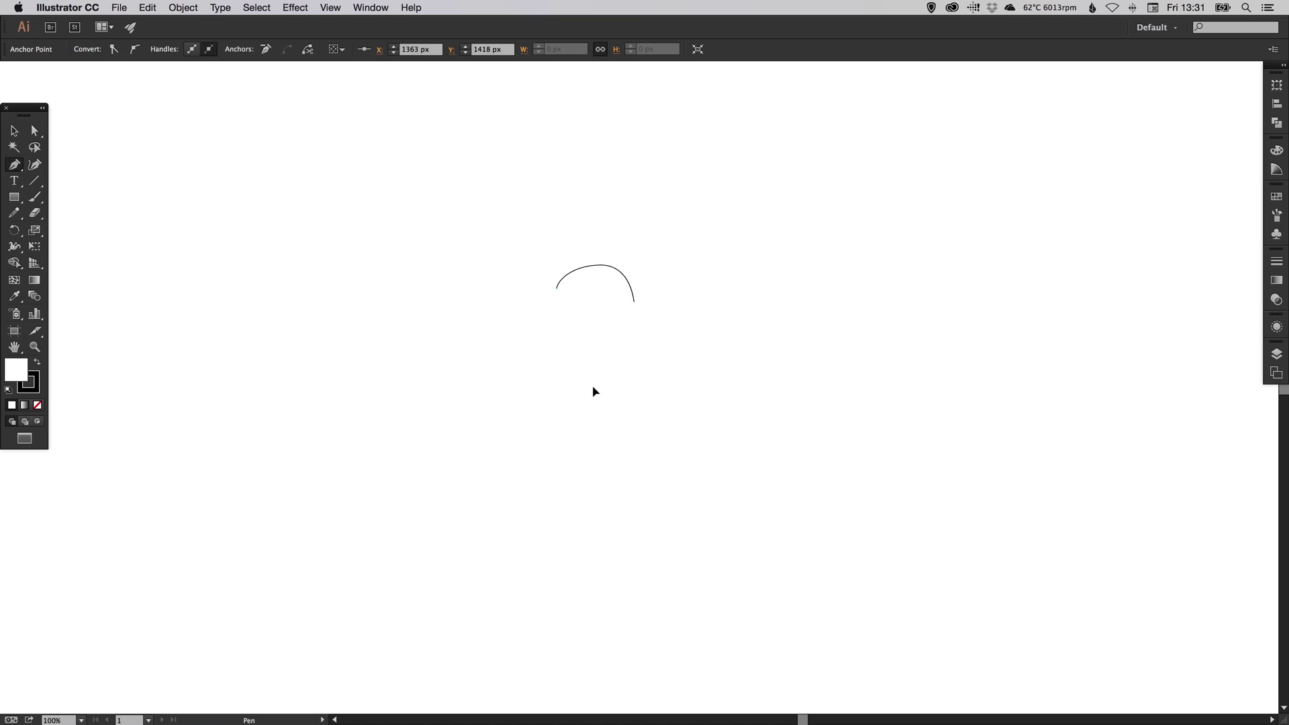
left_click(557, 288)
left_click_drag(593, 386, 629, 414)
left_click(643, 441)
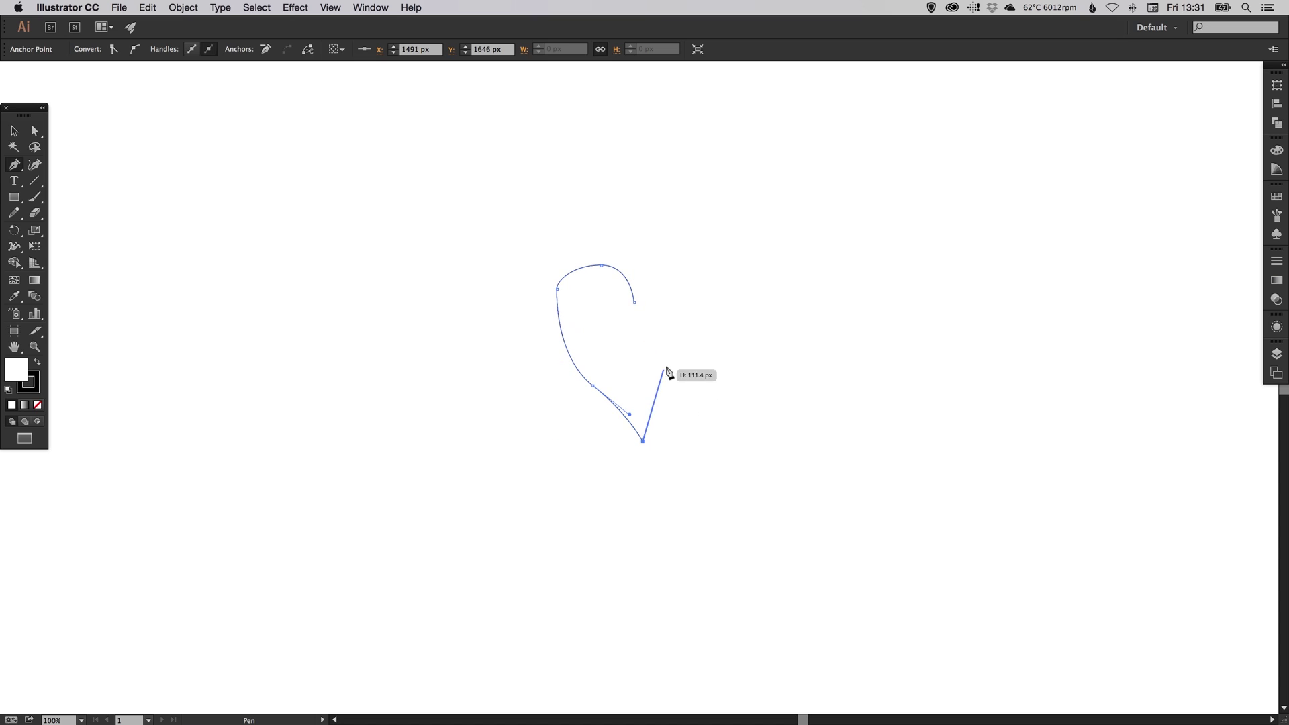
left_click(679, 359, "super")
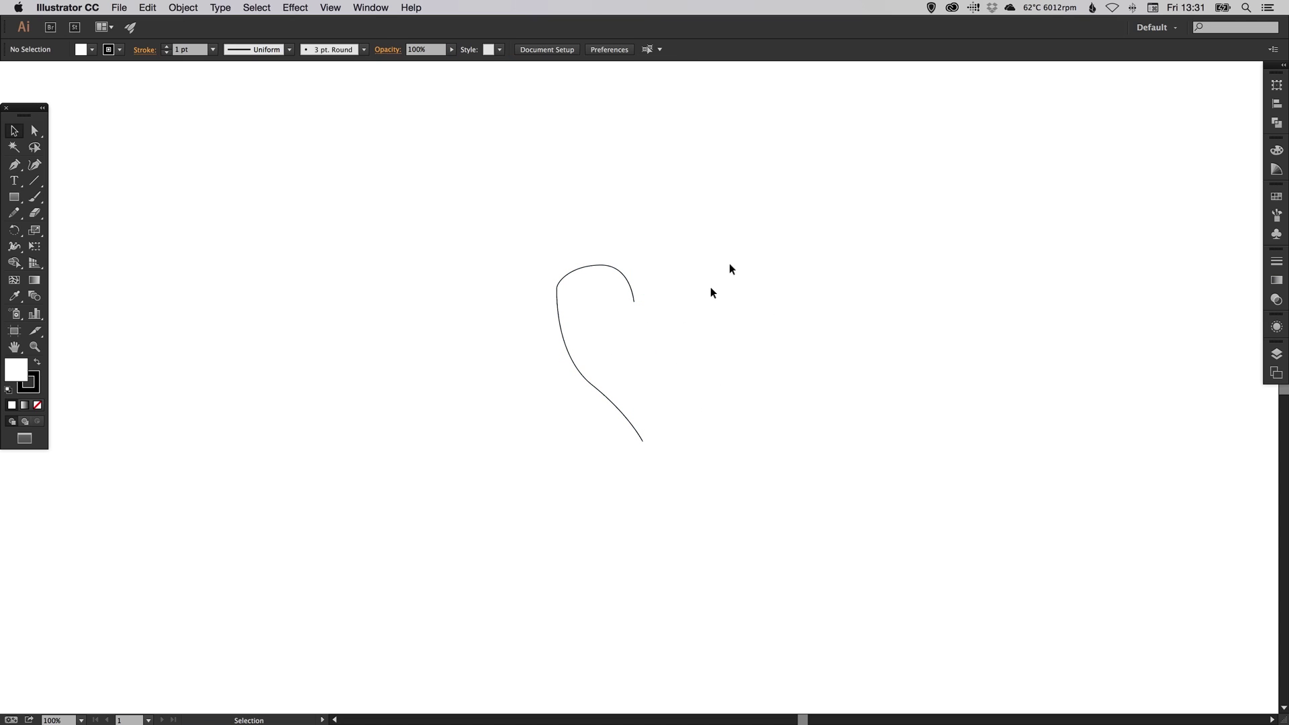
left_click_drag(564, 243, 684, 423)
left_click(671, 299)
left_click_drag(533, 246, 666, 470)
key("Delete")
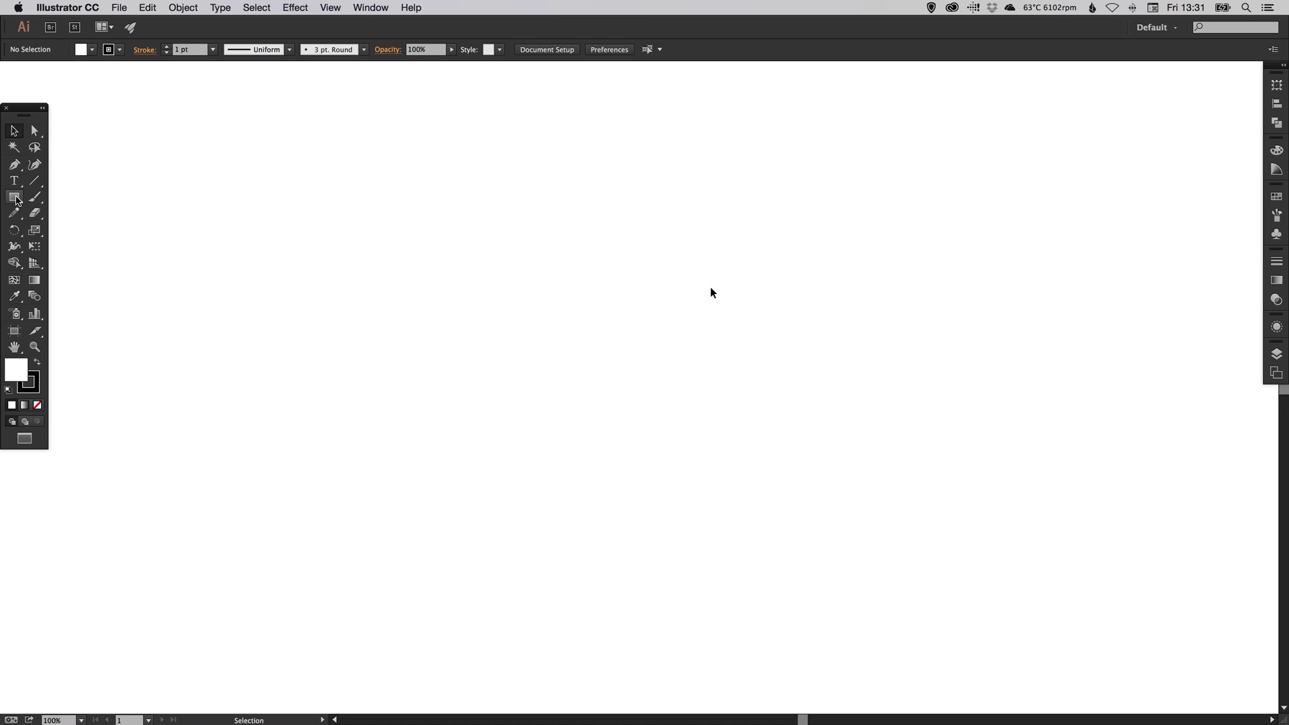
Draw a 395×141 px rectangle near the artboard centre with the Rectangle tool.
left_click(15, 198)
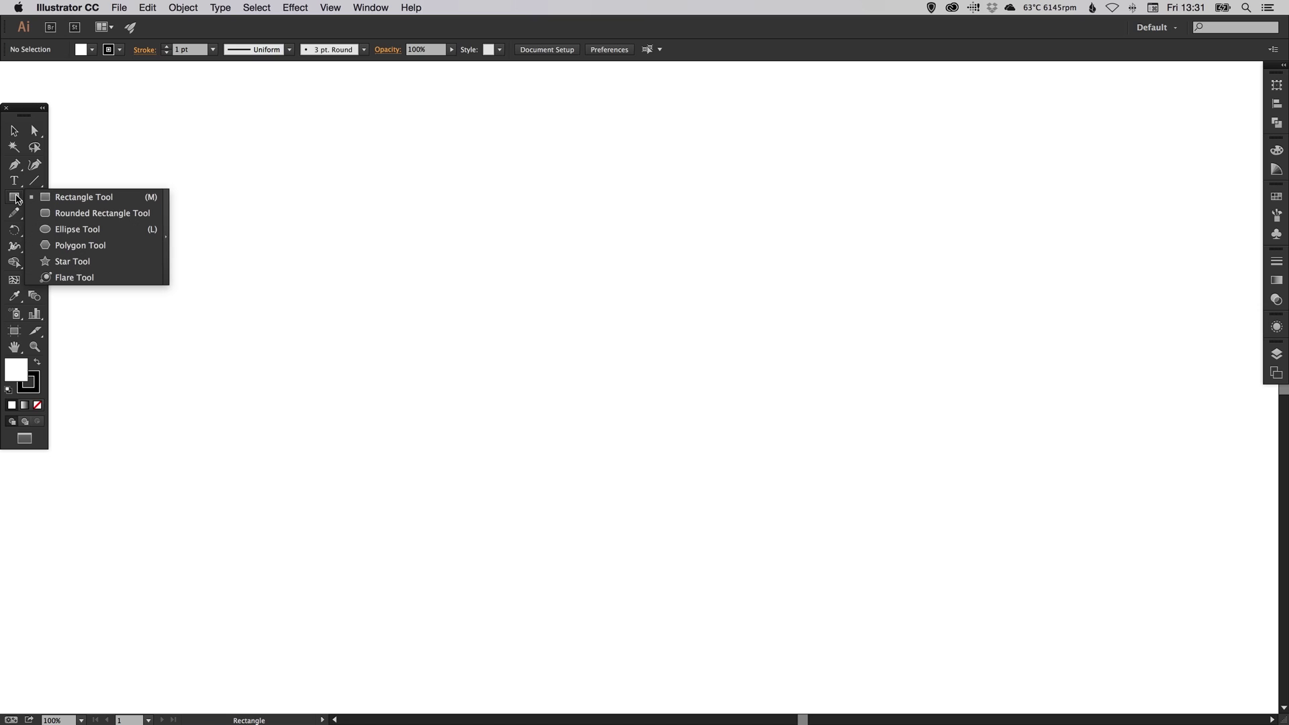
left_click(84, 197)
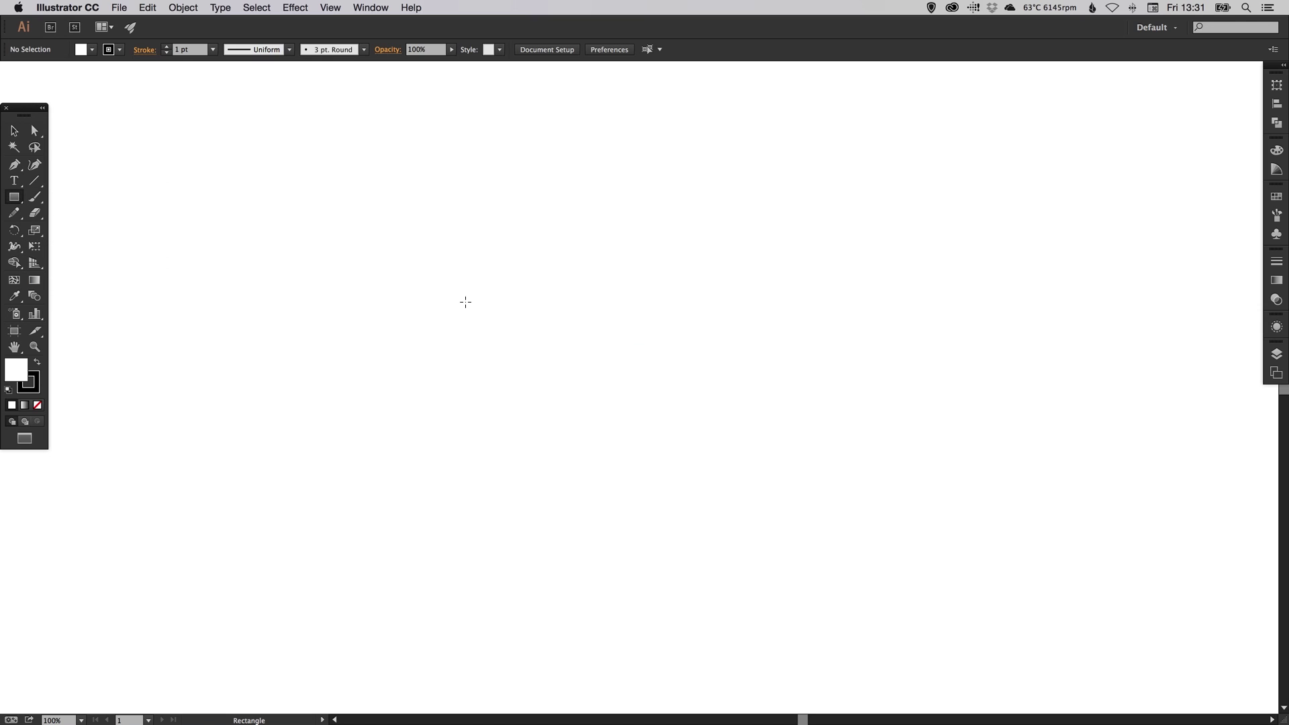
left_click_drag(403, 293, 669, 387)
key("v")
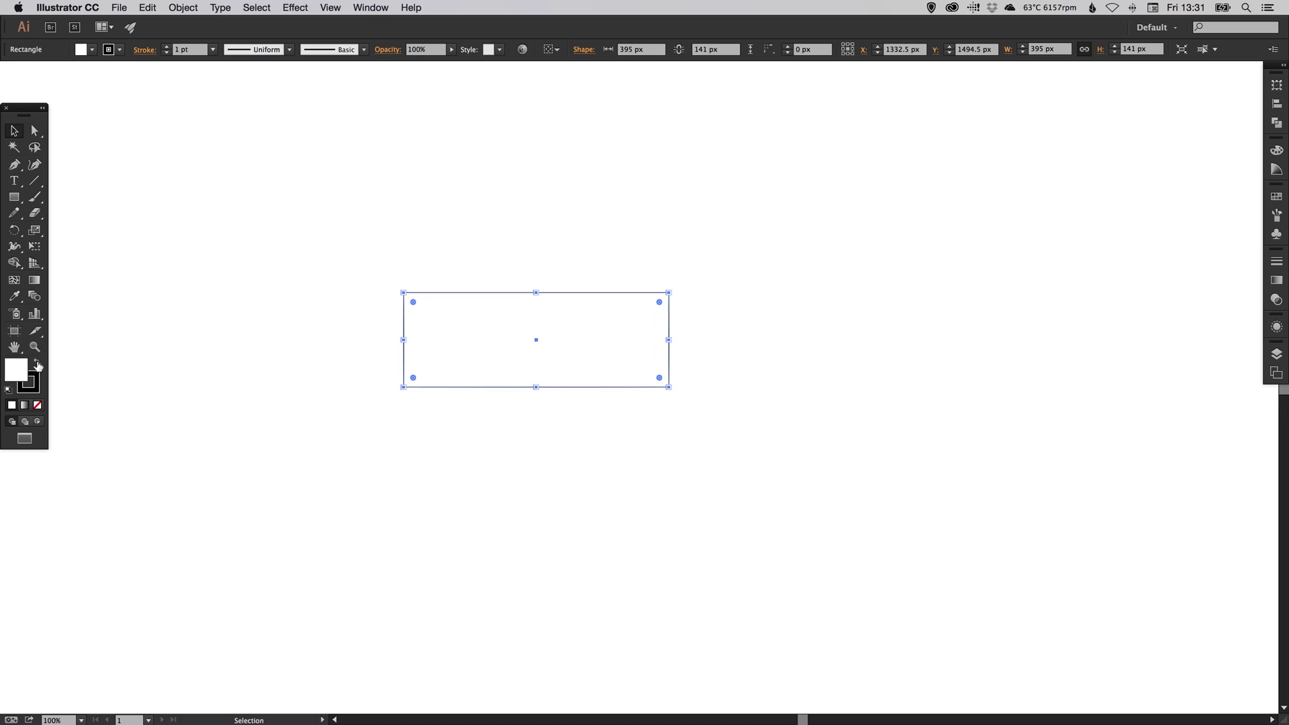
Give the rectangle a solid black fill and no stroke.
left_click(37, 362)
left_click(30, 386)
left_click(37, 405)
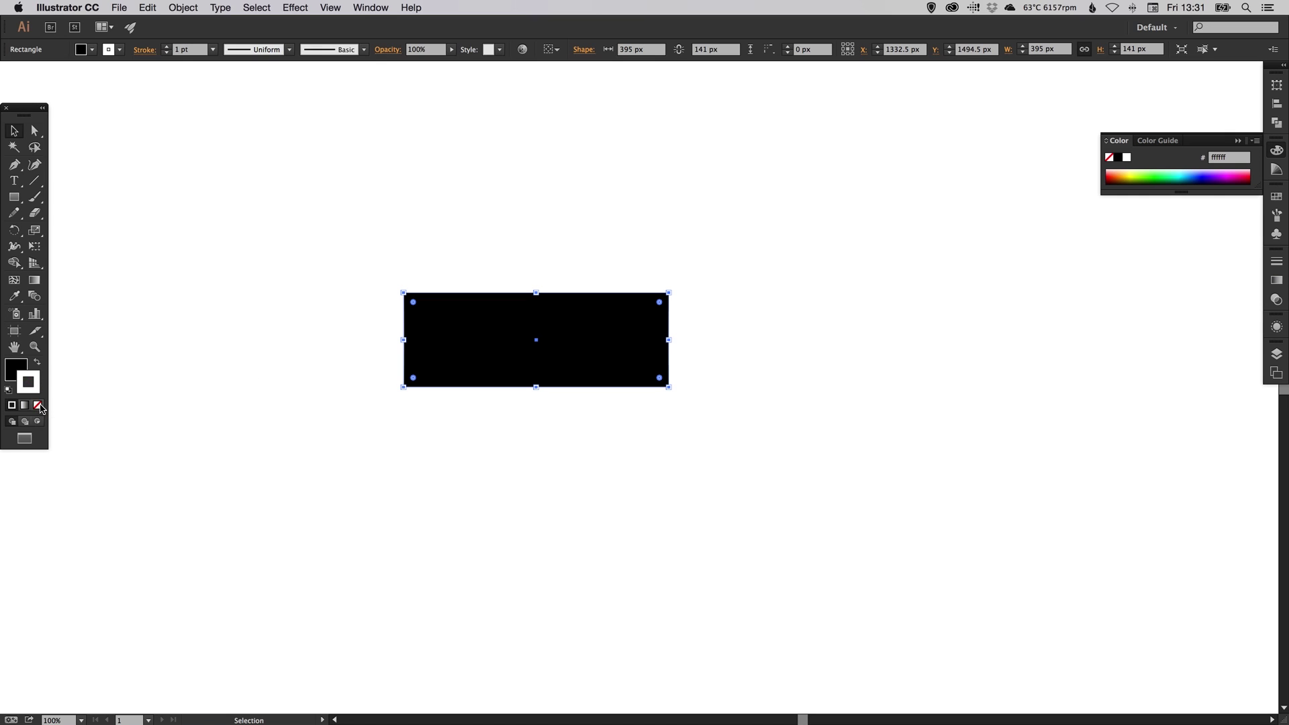
left_click(239, 356)
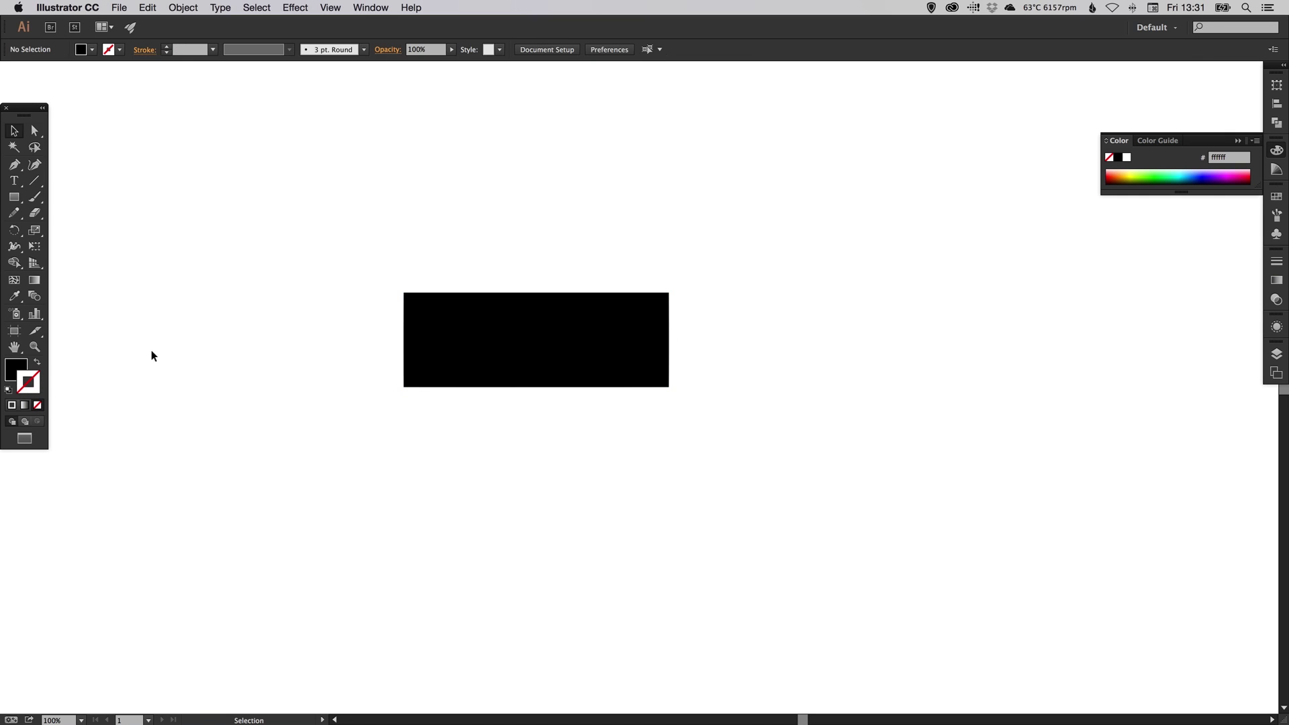
left_click(14, 368)
Fill the rectangle with the RGB Red swatch, its blue value raised to about 40.
left_click(602, 328)
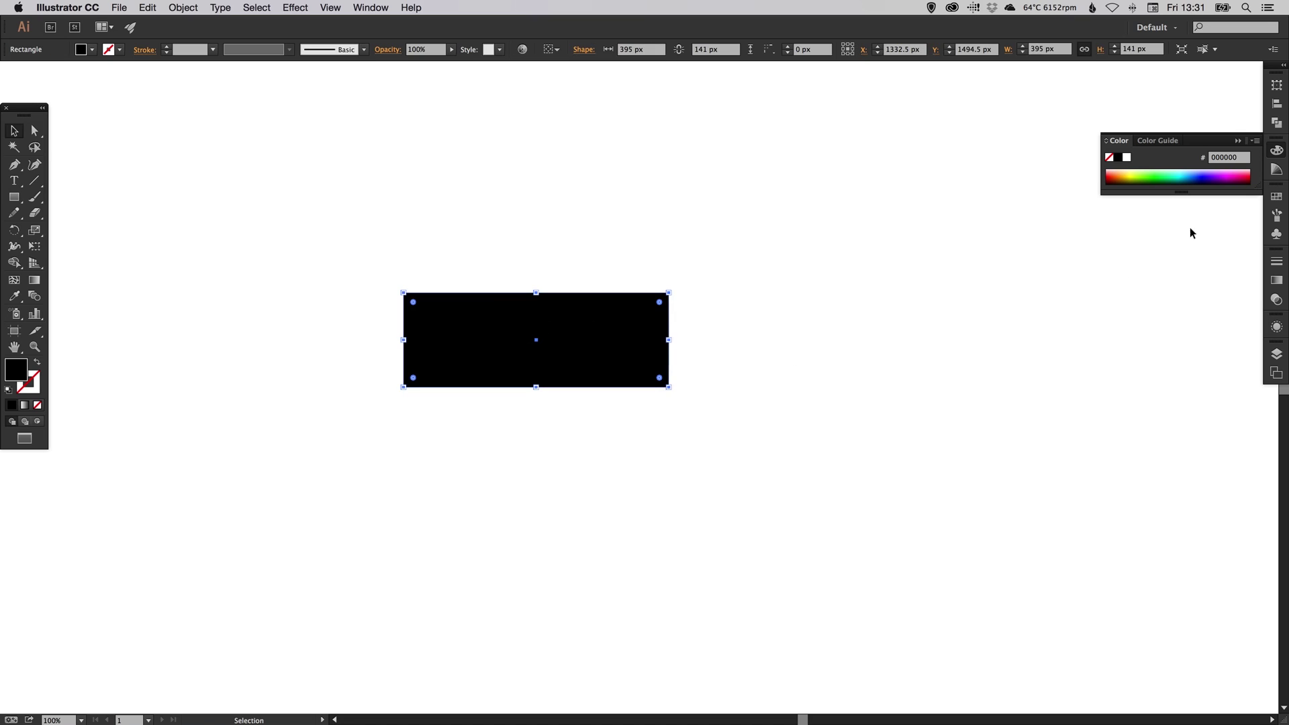
left_click(1276, 196)
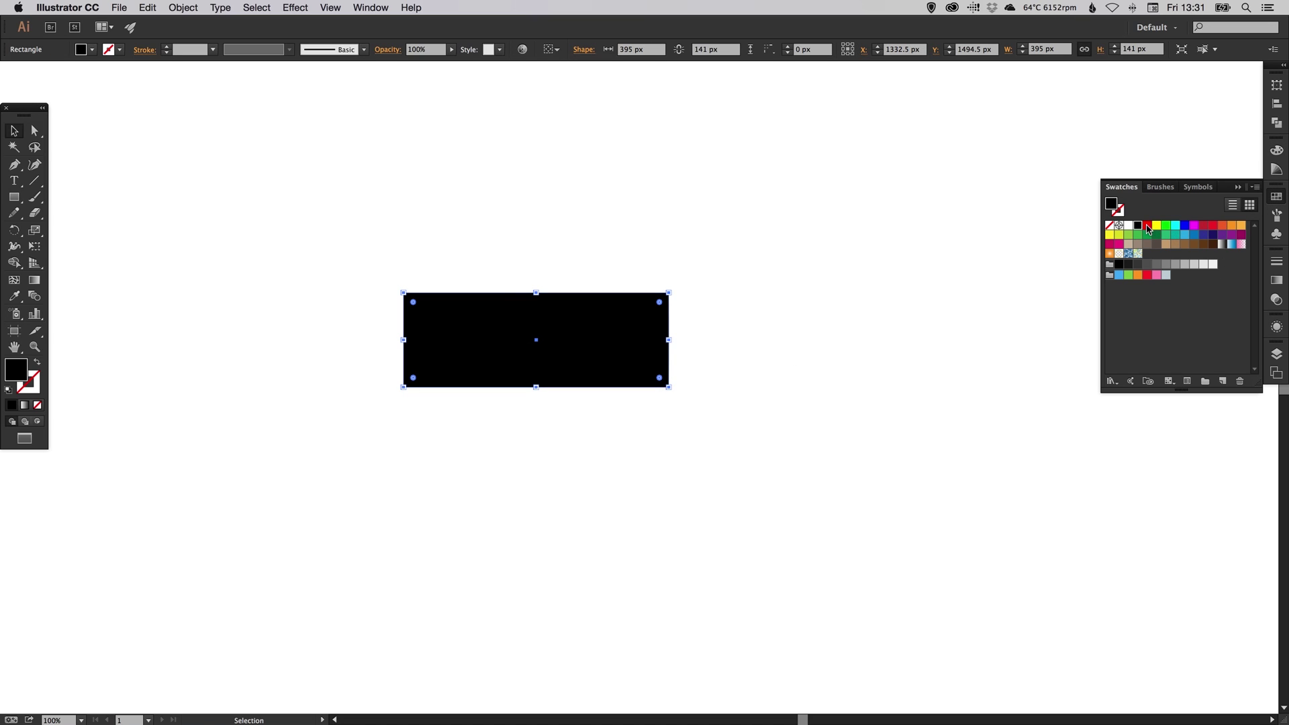
double_click(1148, 228)
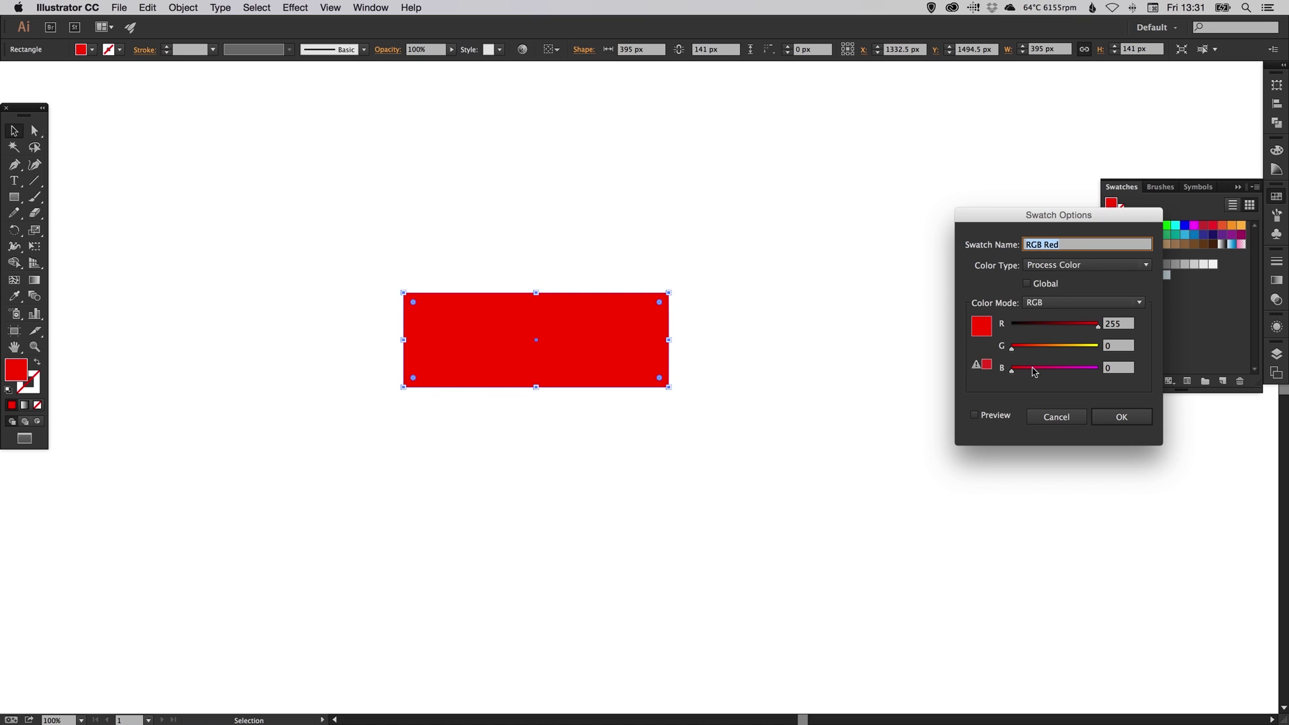
left_click(1121, 416)
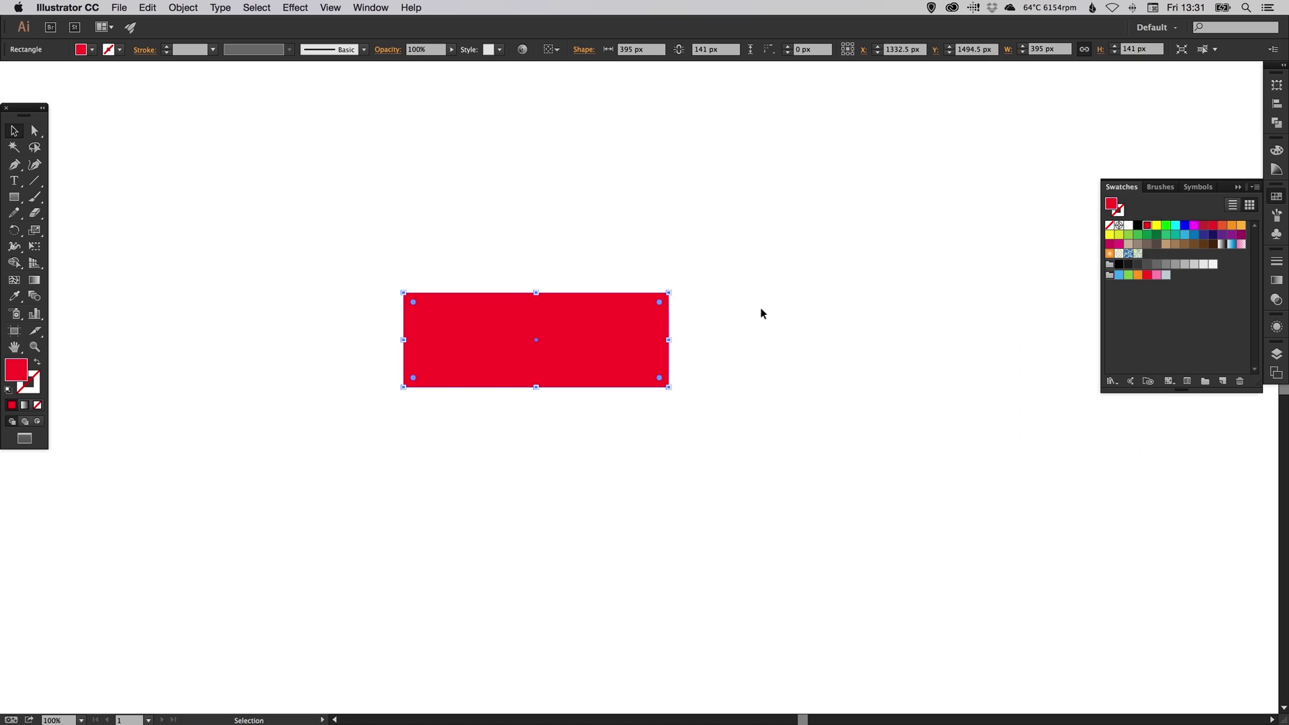
double_click(1147, 228)
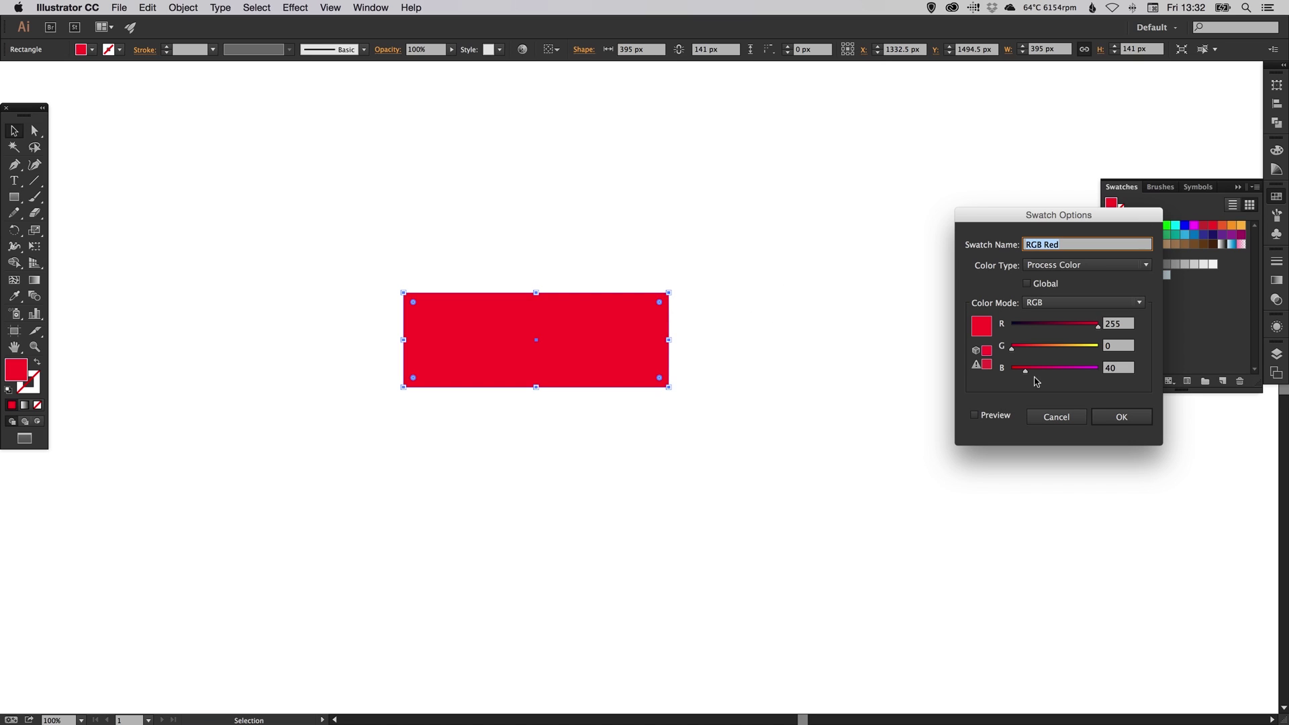
left_click_drag(1033, 369, 1040, 369)
left_click(1123, 417)
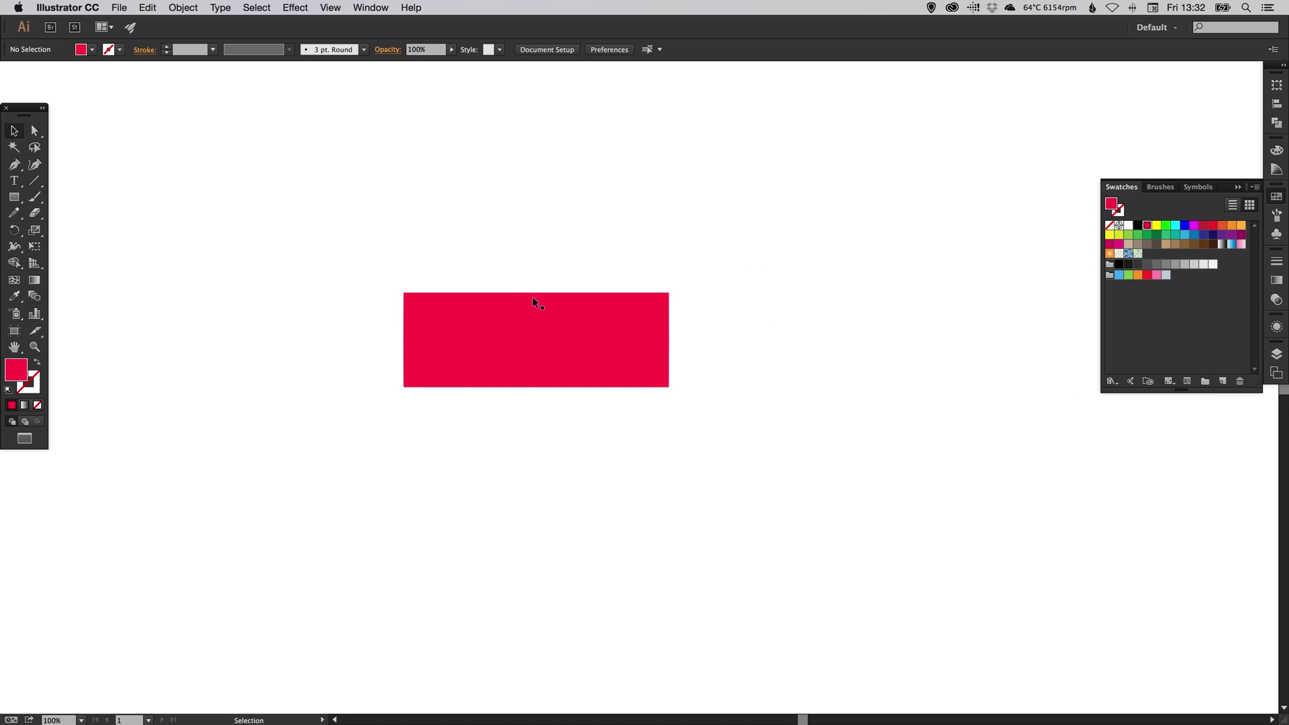
Move the red rectangle left and apply a 70 px Round Corners effect to make a pill.
left_click_drag(543, 345, 440, 359)
left_click(300, 10)
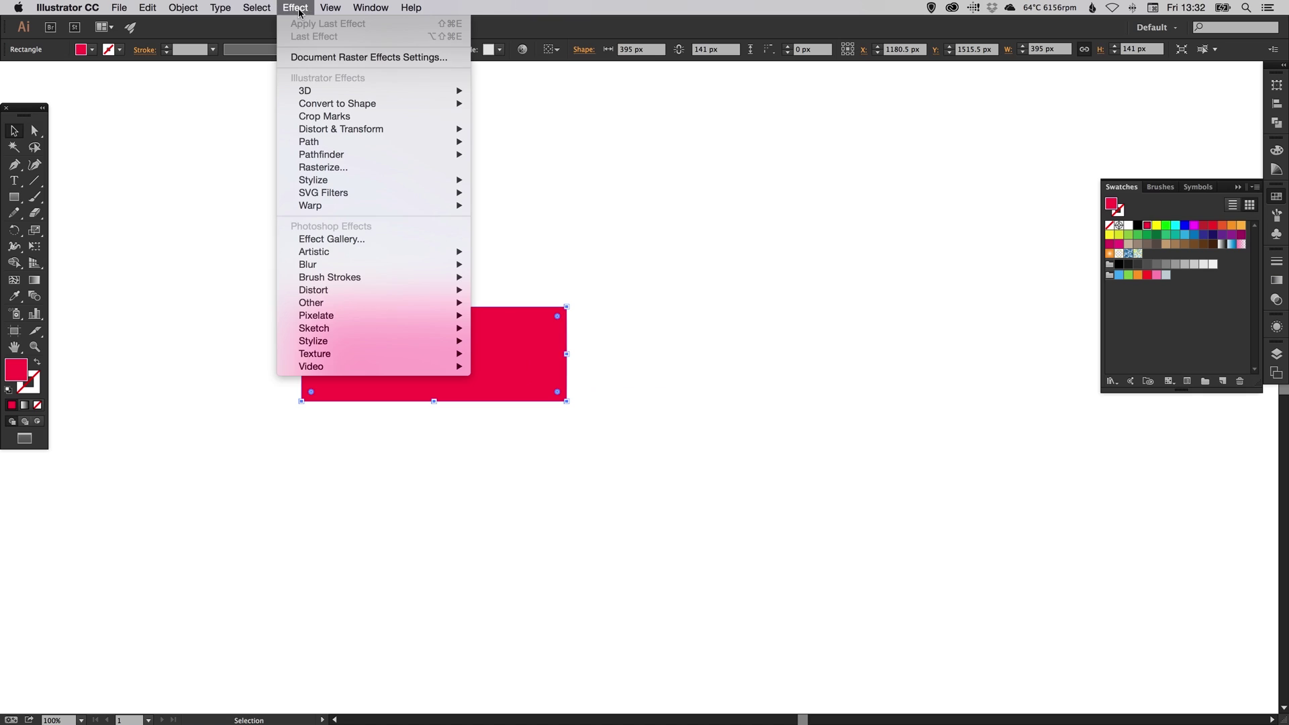
mouse_move(334, 180)
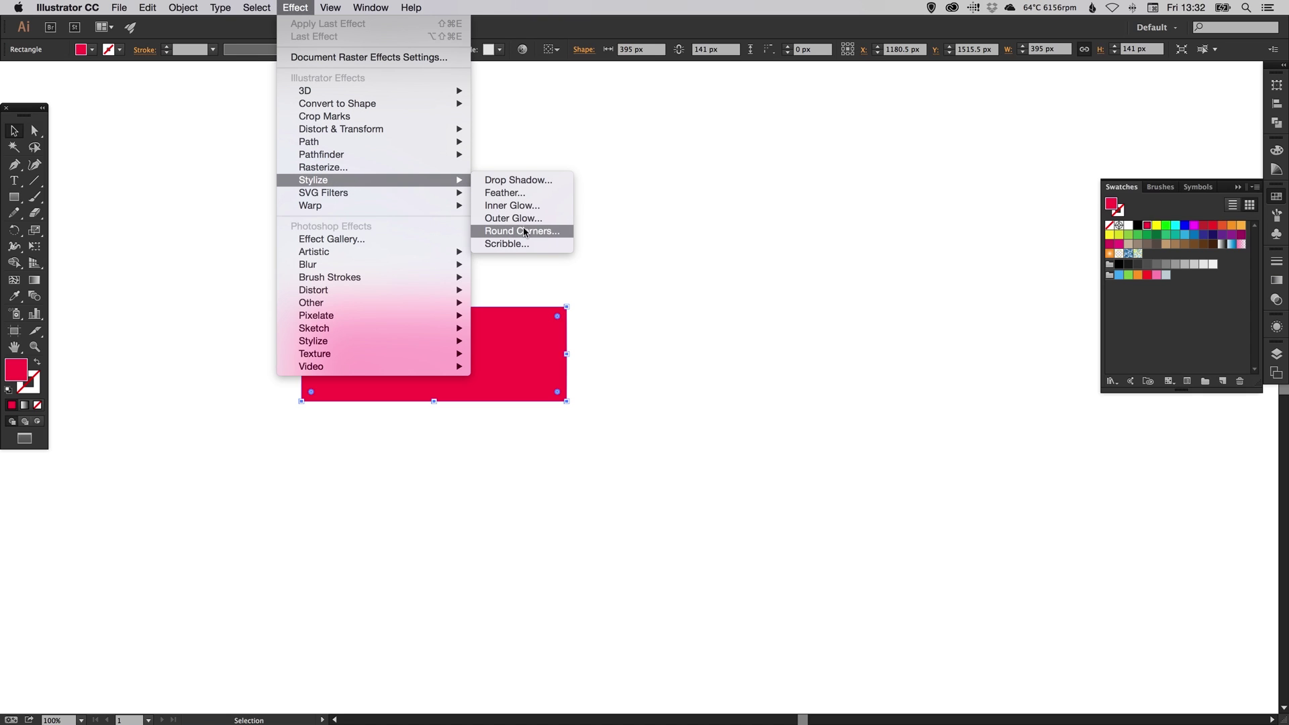
left_click(521, 231)
left_click(27, 157)
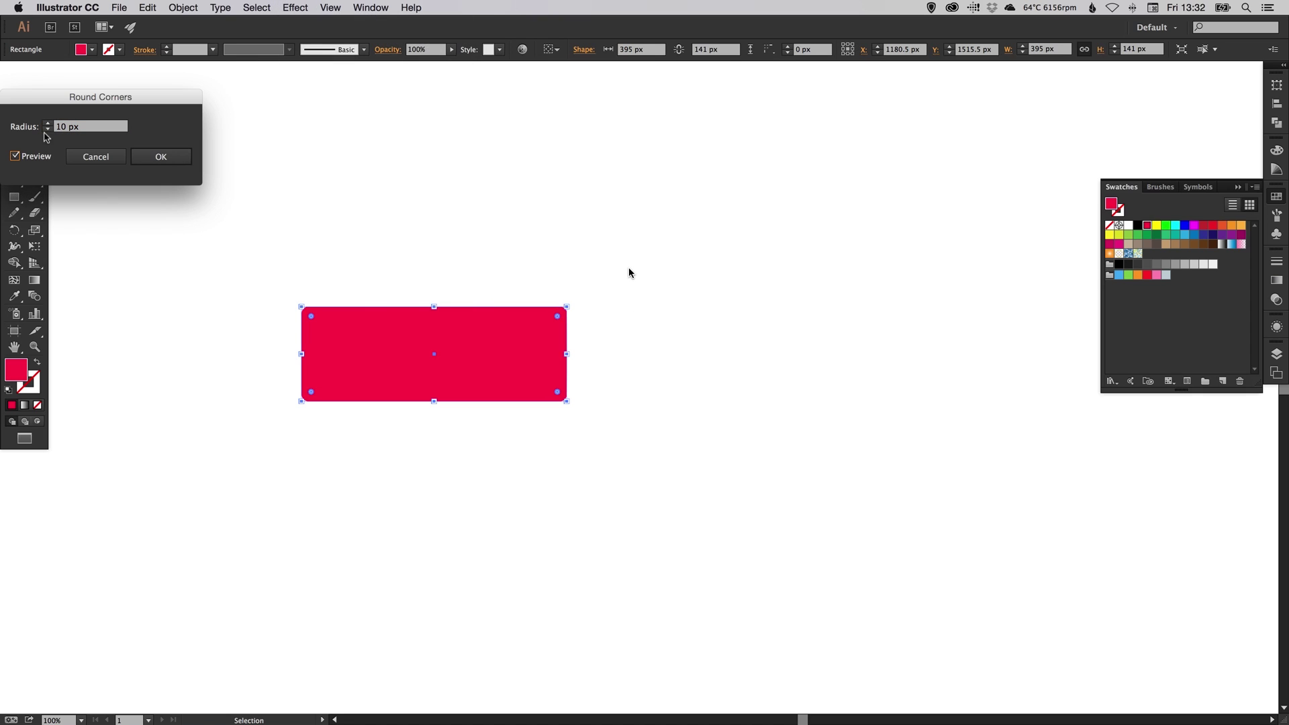
left_click(48, 123)
left_click(48, 123)
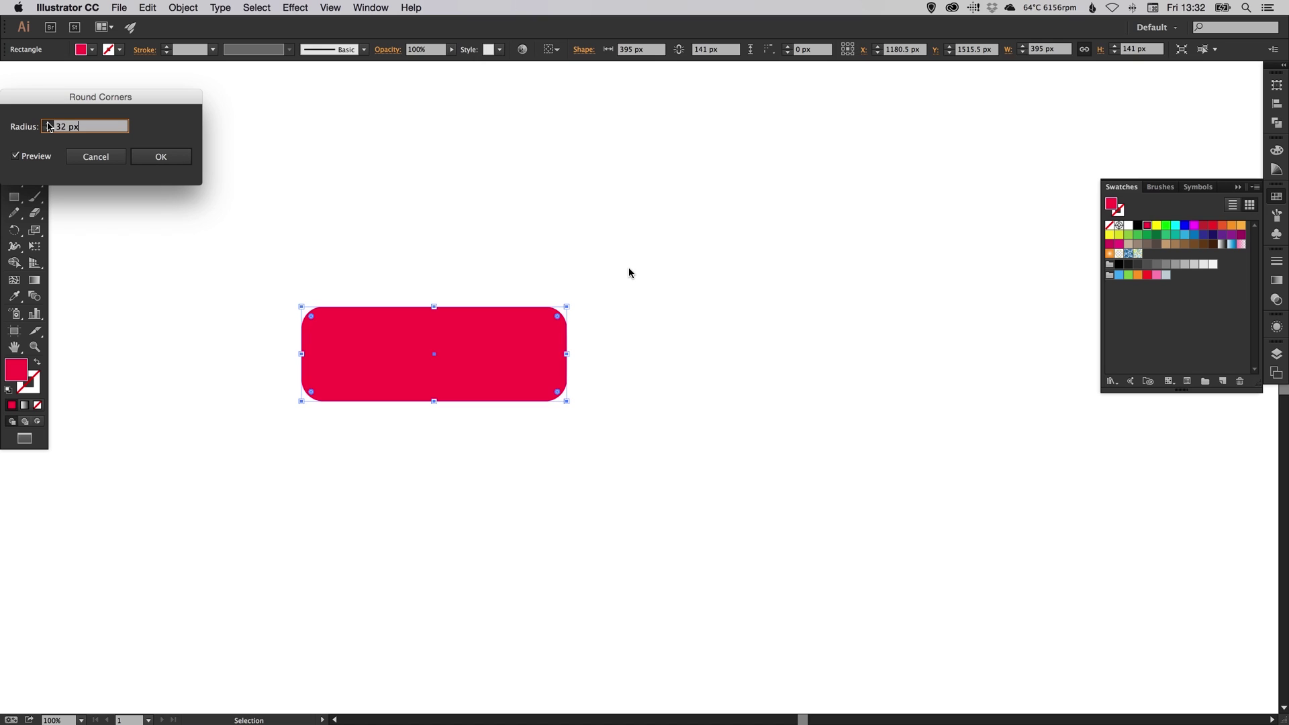
left_click(48, 124)
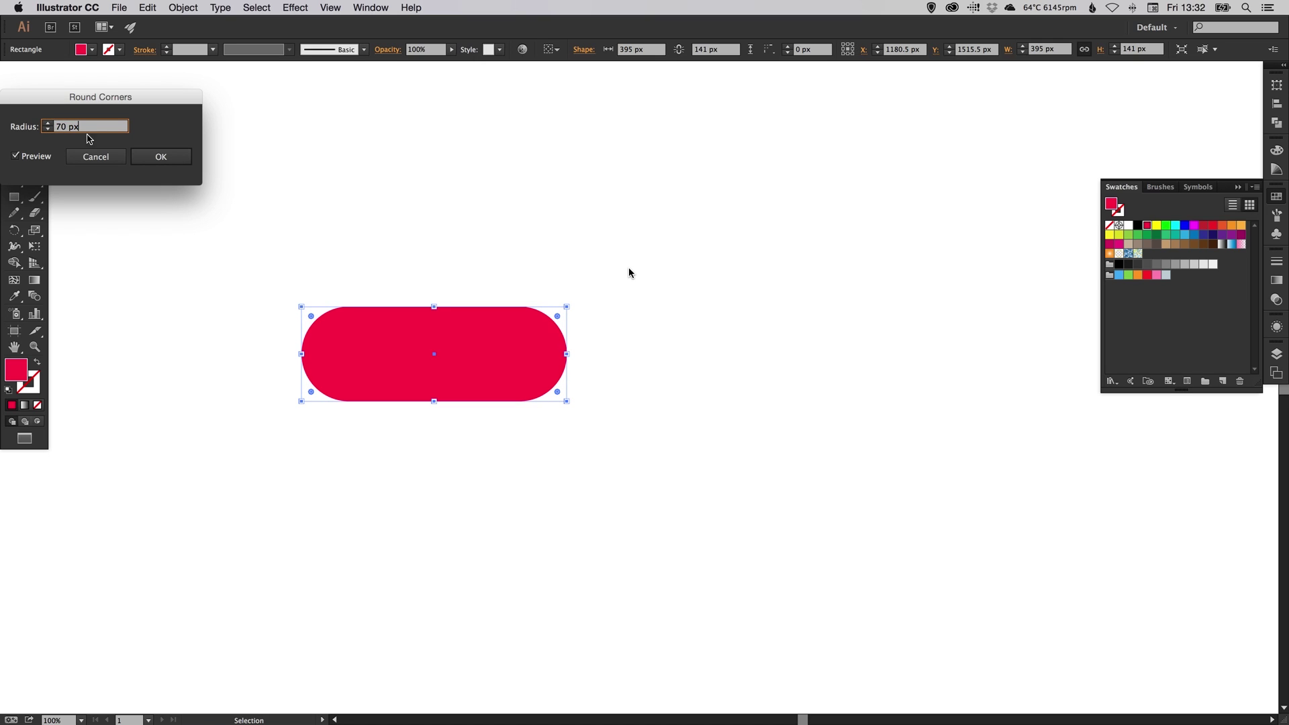
left_click(185, 156)
Stretch the pill wider to the right by dragging its right handle.
left_click(475, 213)
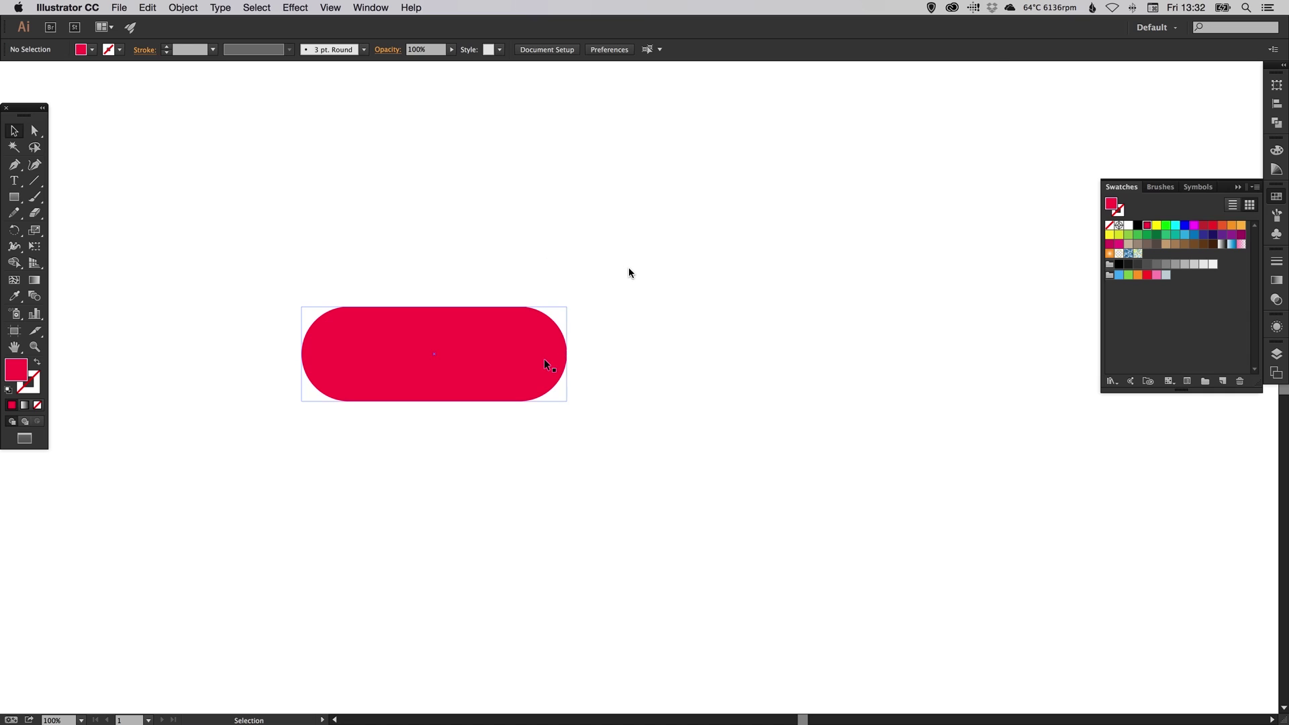
left_click(568, 354)
left_click_drag(568, 354, 659, 354)
left_click(805, 293)
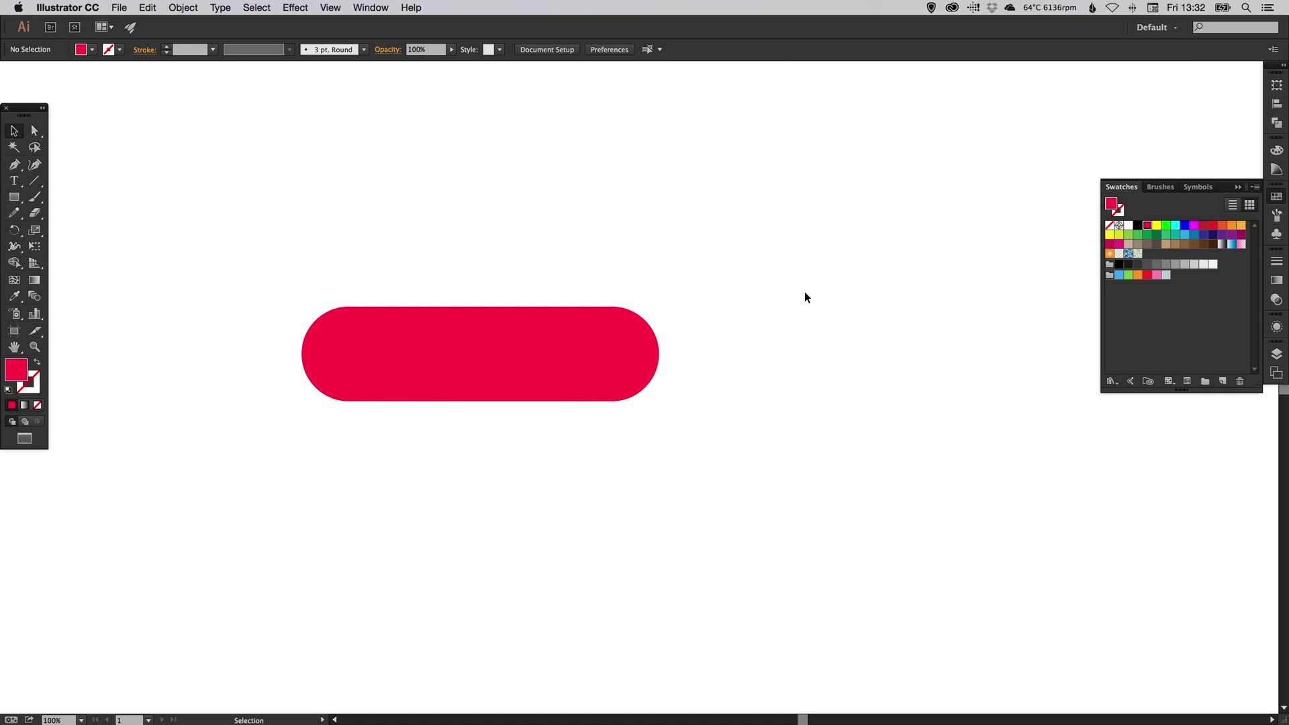
left_click(1271, 197)
left_click(506, 346)
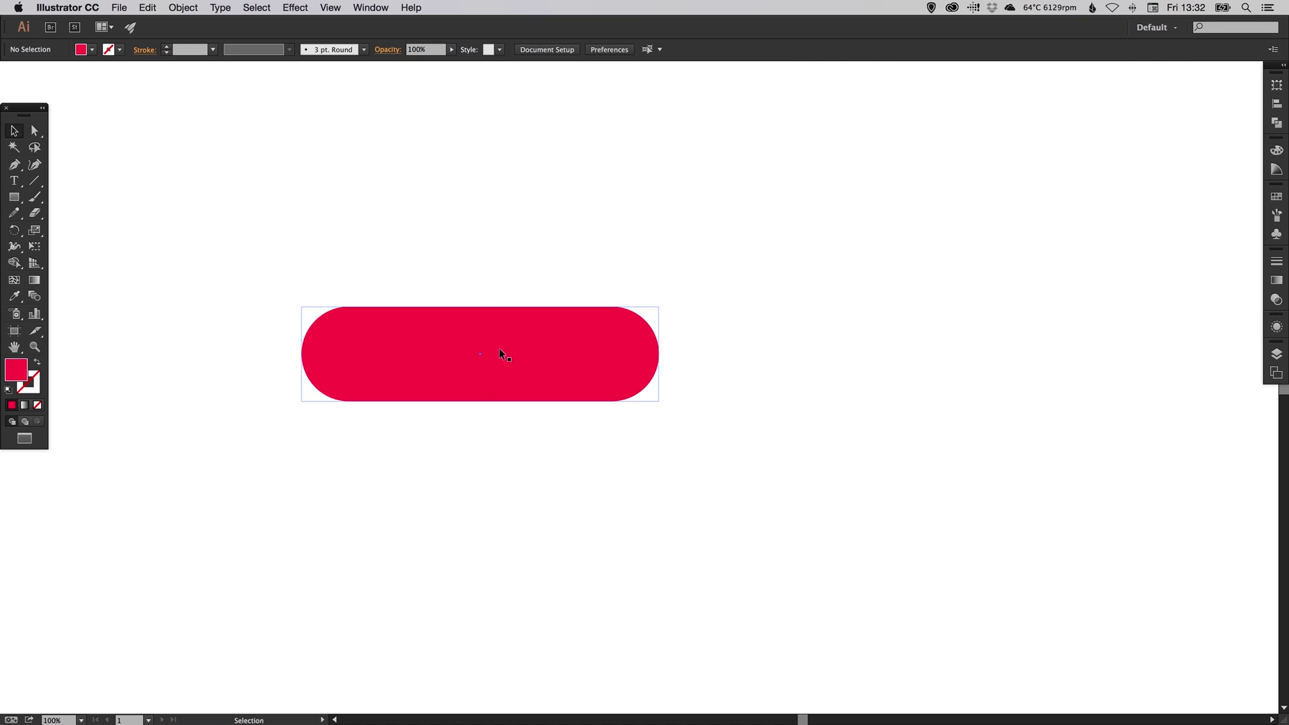
Rotate the pill 45° and shorten it from one end.
left_click(14, 230)
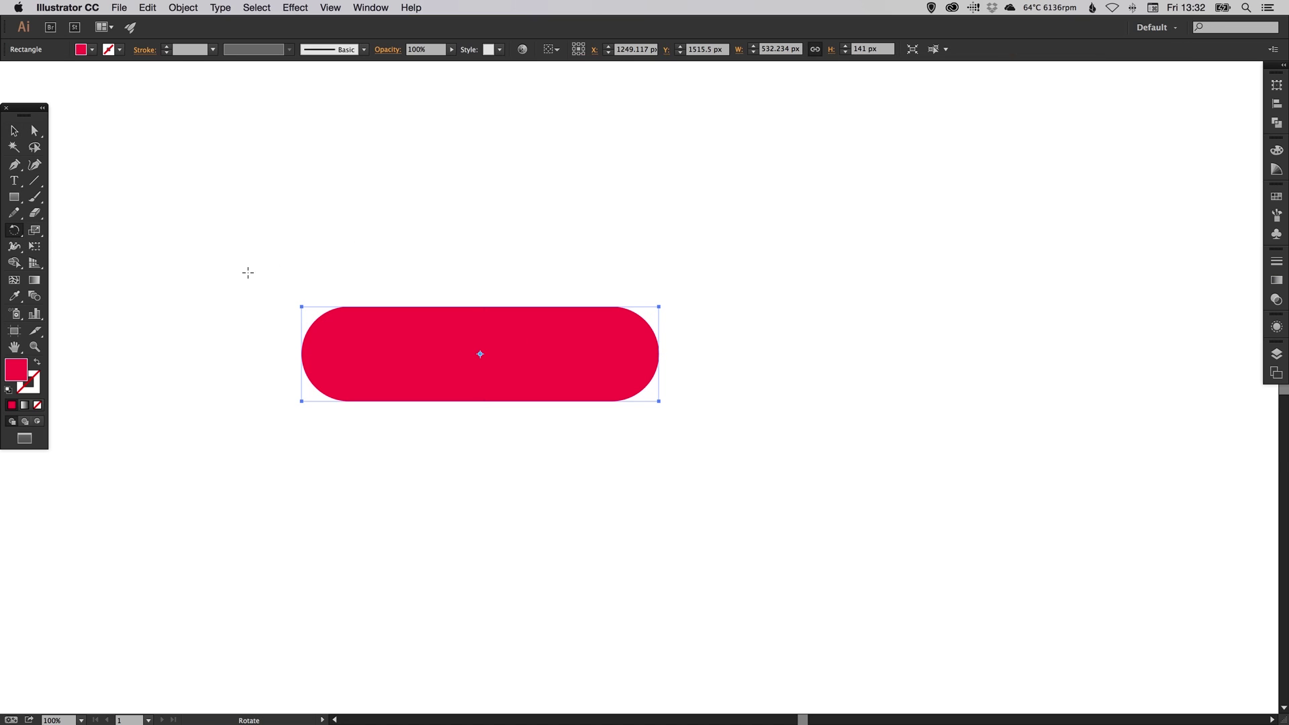
left_click_drag(248, 273, 267, 259)
left_click_drag(318, 217, 357, 197)
key("v")
left_click(533, 279)
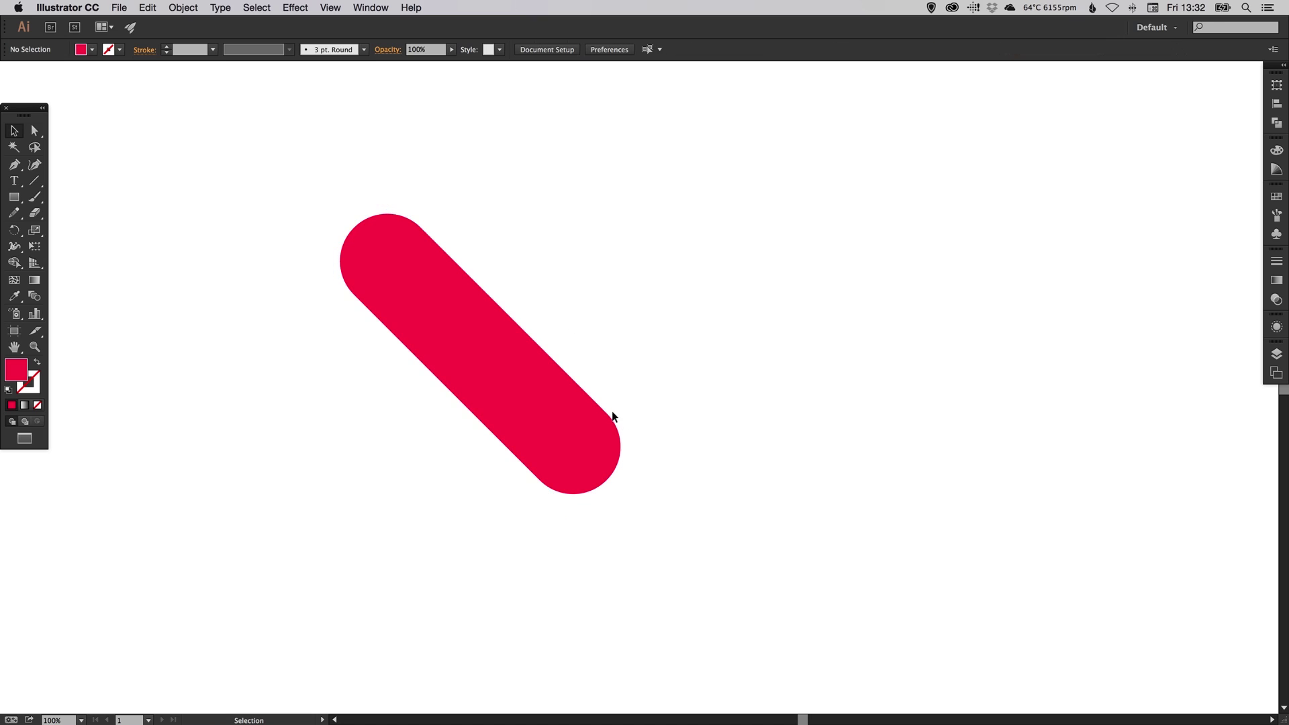
left_click(603, 421)
left_click_drag(603, 477, 562, 420)
left_click(669, 321)
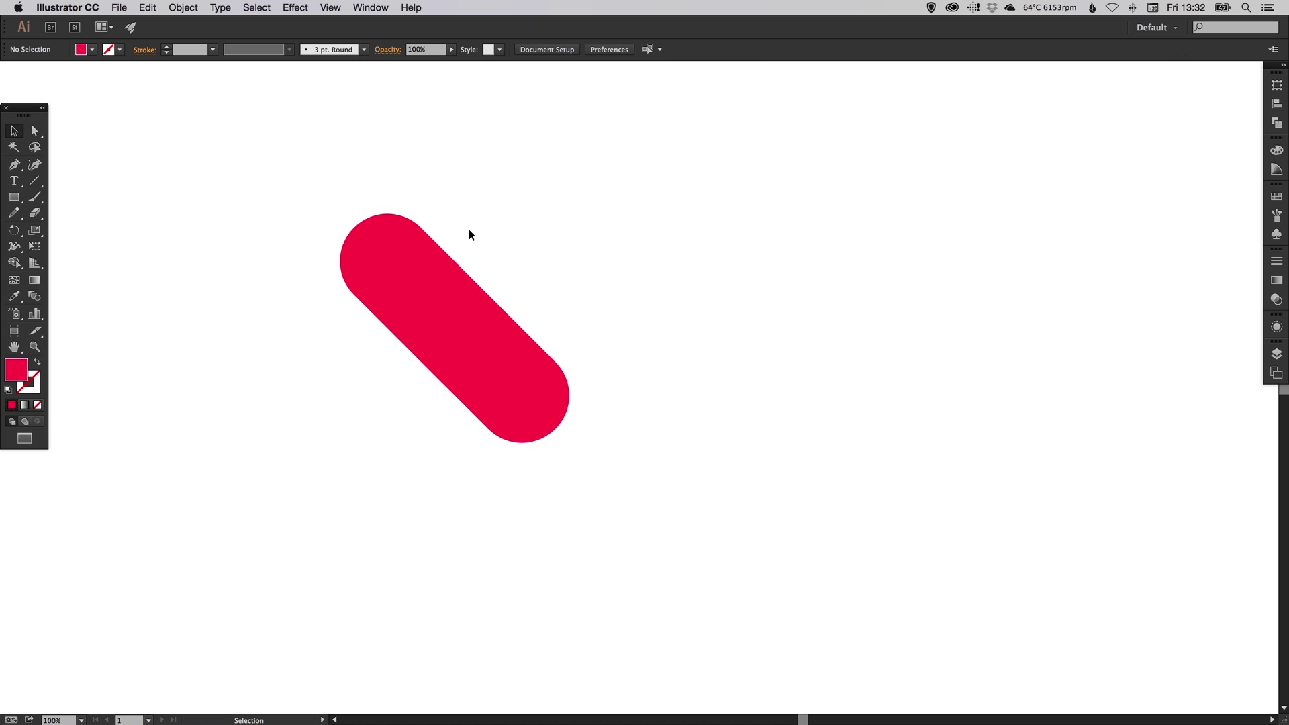
Paste a copy of the tilted pill in place and move it to the right.
left_click_drag(470, 234, 329, 167)
left_click(148, 8)
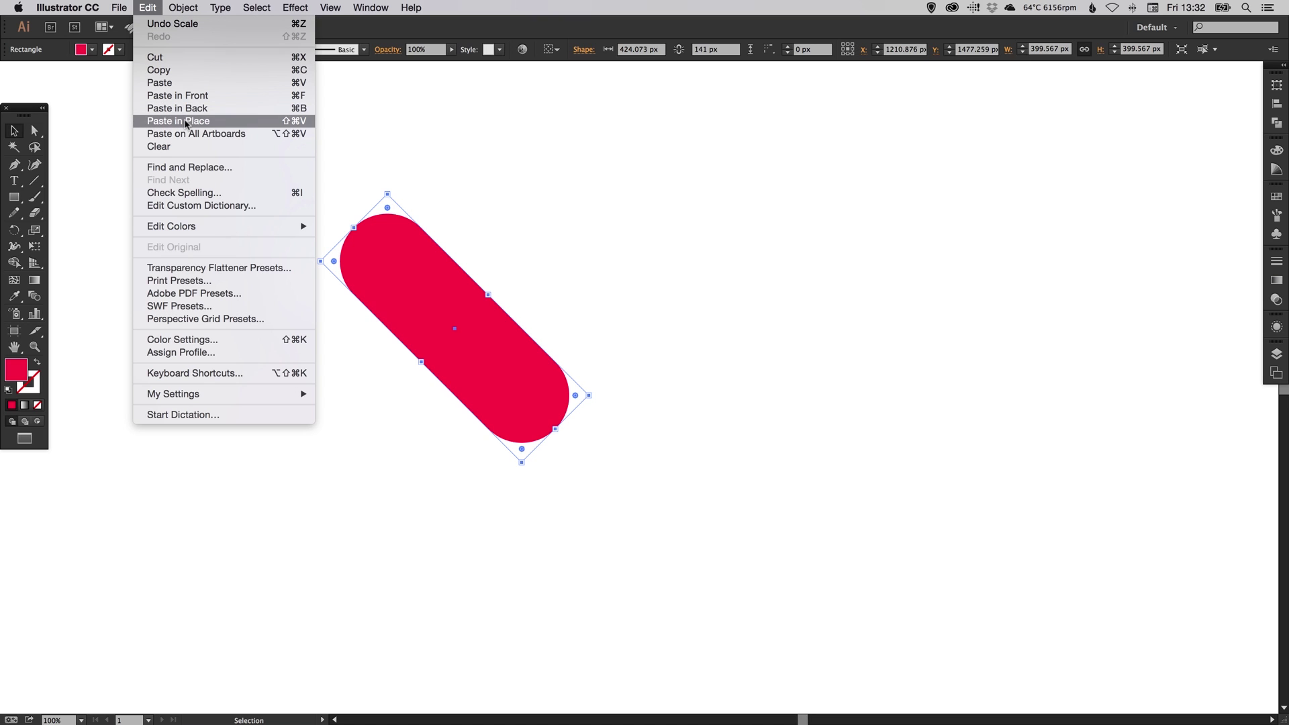
left_click(182, 120)
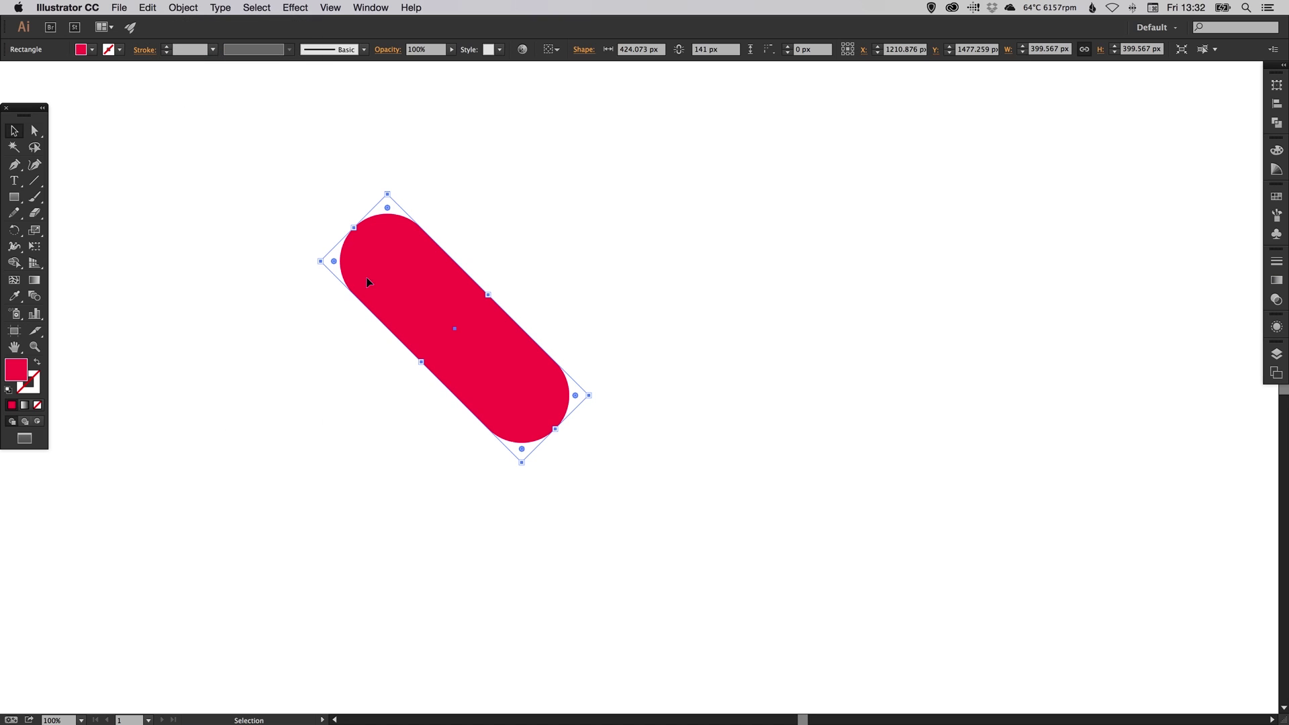
left_click_drag(414, 284, 597, 284)
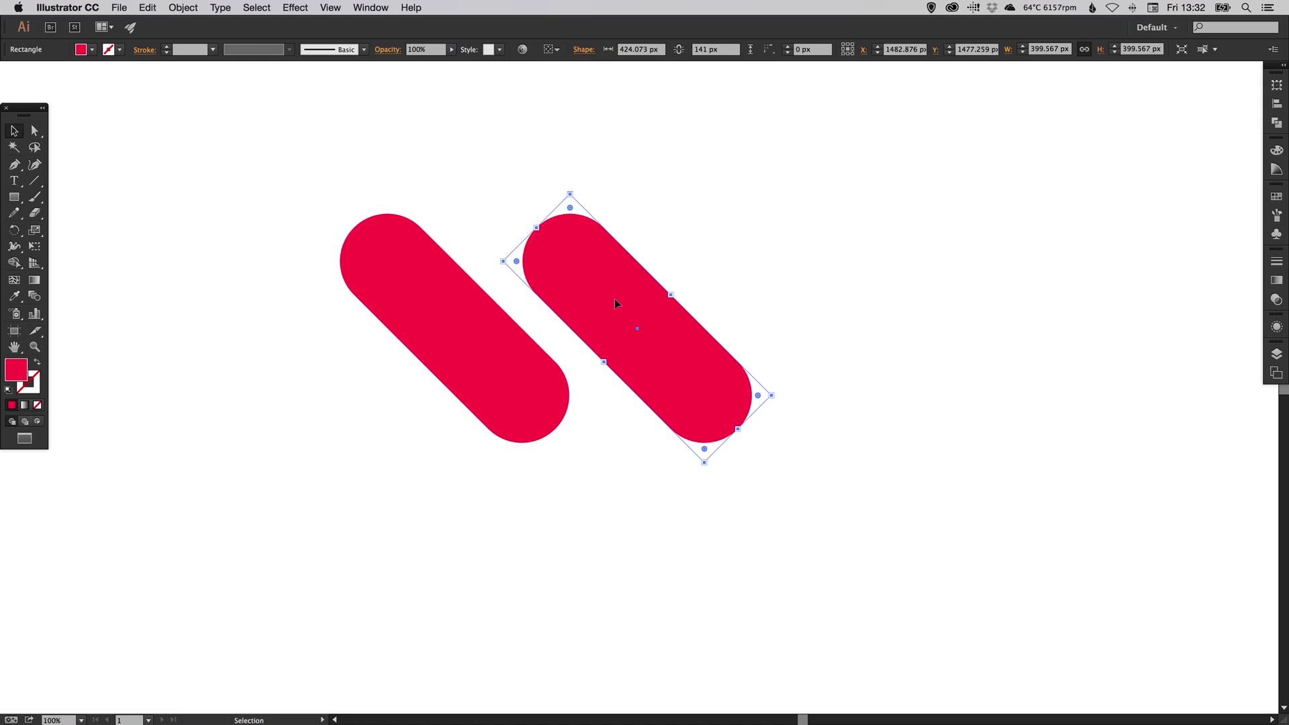
Reflect the copied pill across the vertical axis via Object > Transform > Reflect.
left_click(185, 8)
mouse_move(192, 26)
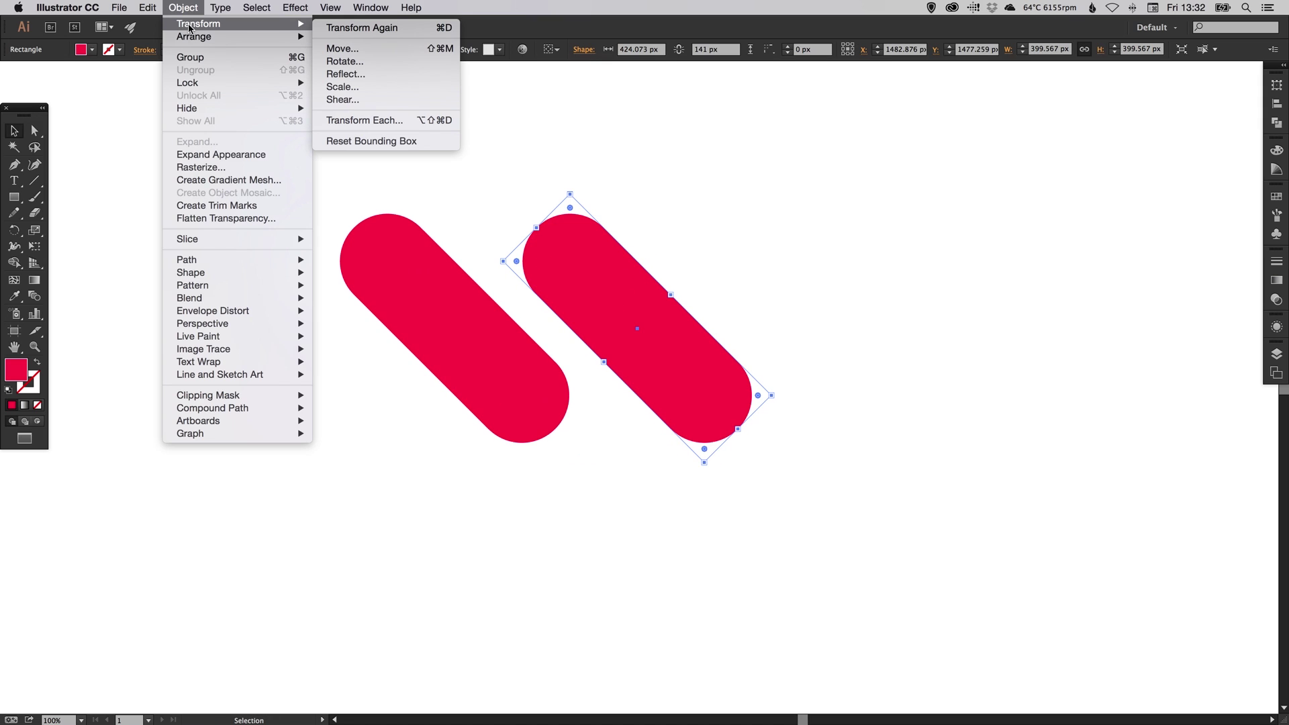
left_click(345, 75)
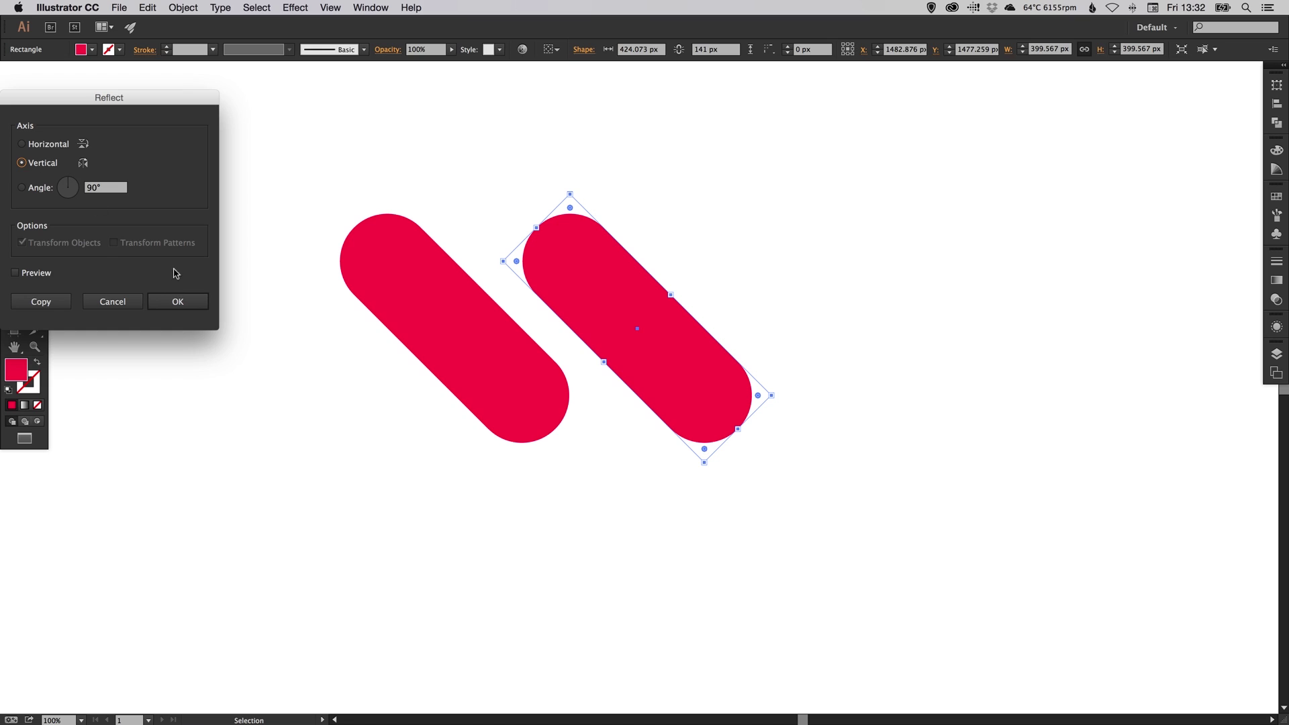
left_click(178, 301)
left_click(893, 272)
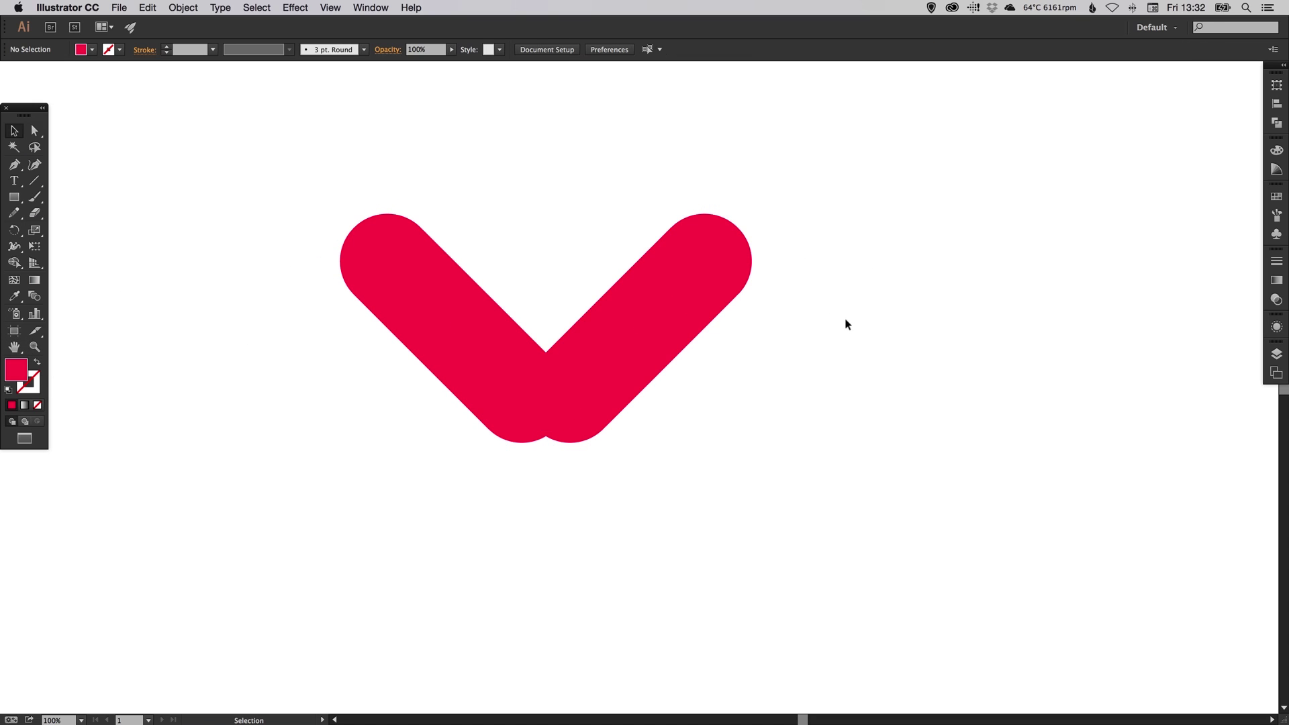
In Outline view, slide the right bar left until it meets the left bar, then return to Preview.
key("a")
key("super+y")
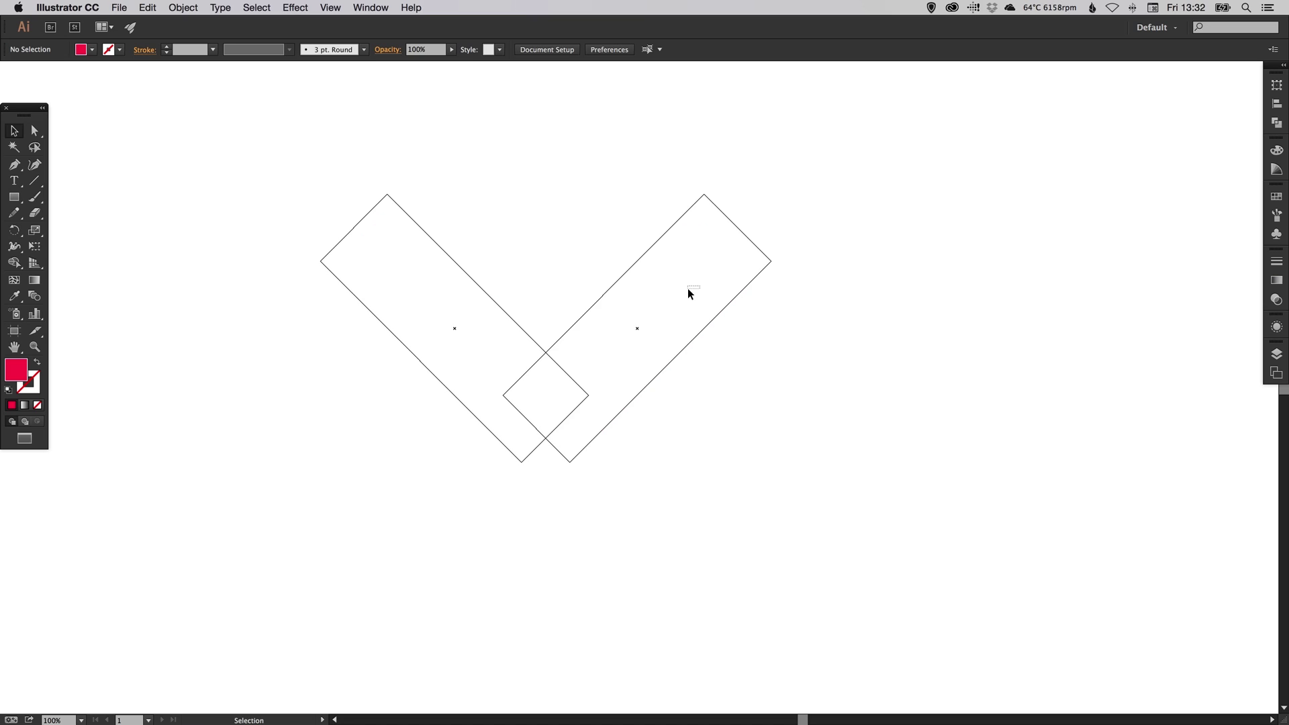
left_click_drag(719, 309, 677, 322)
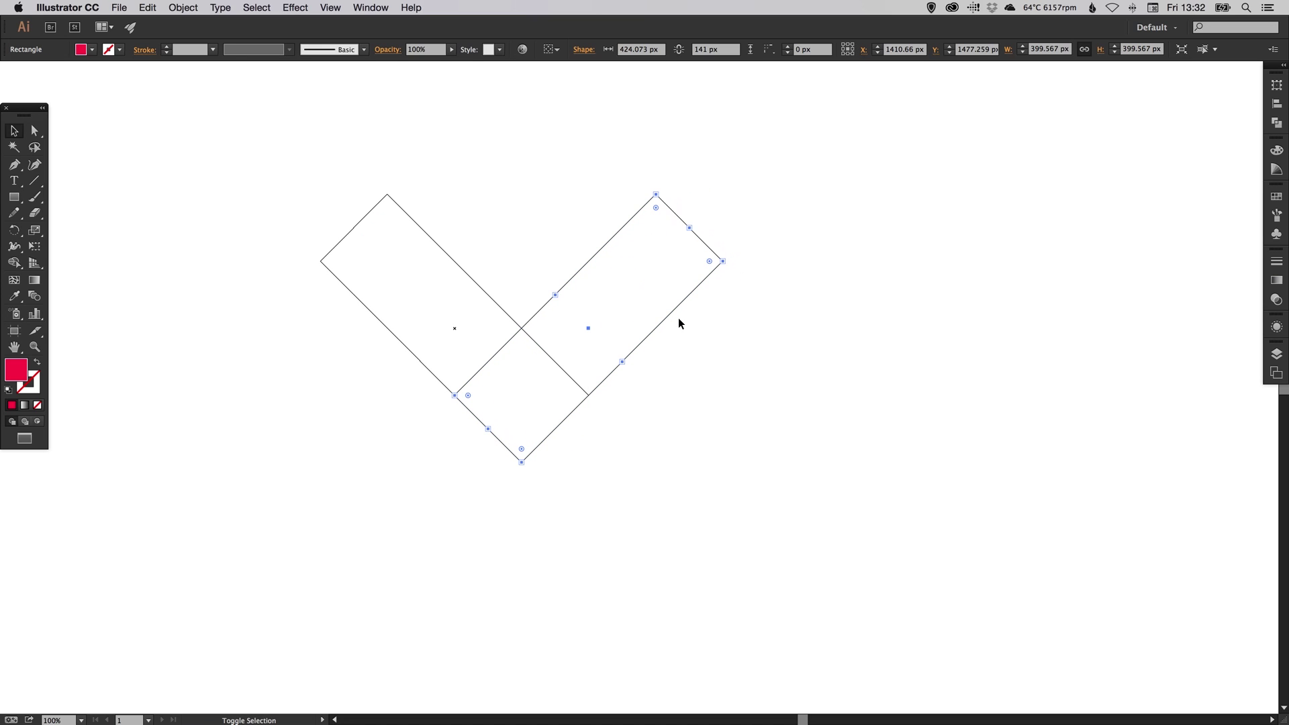
left_click(613, 361)
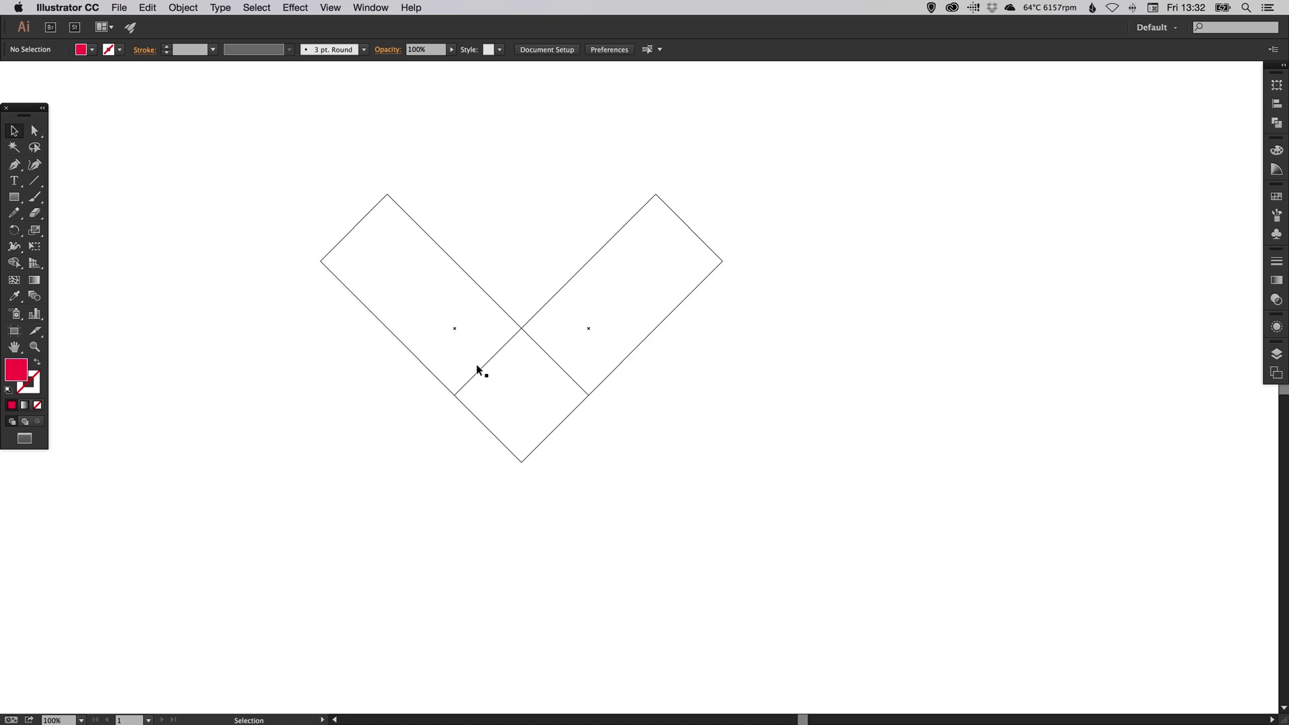
left_click(331, 8)
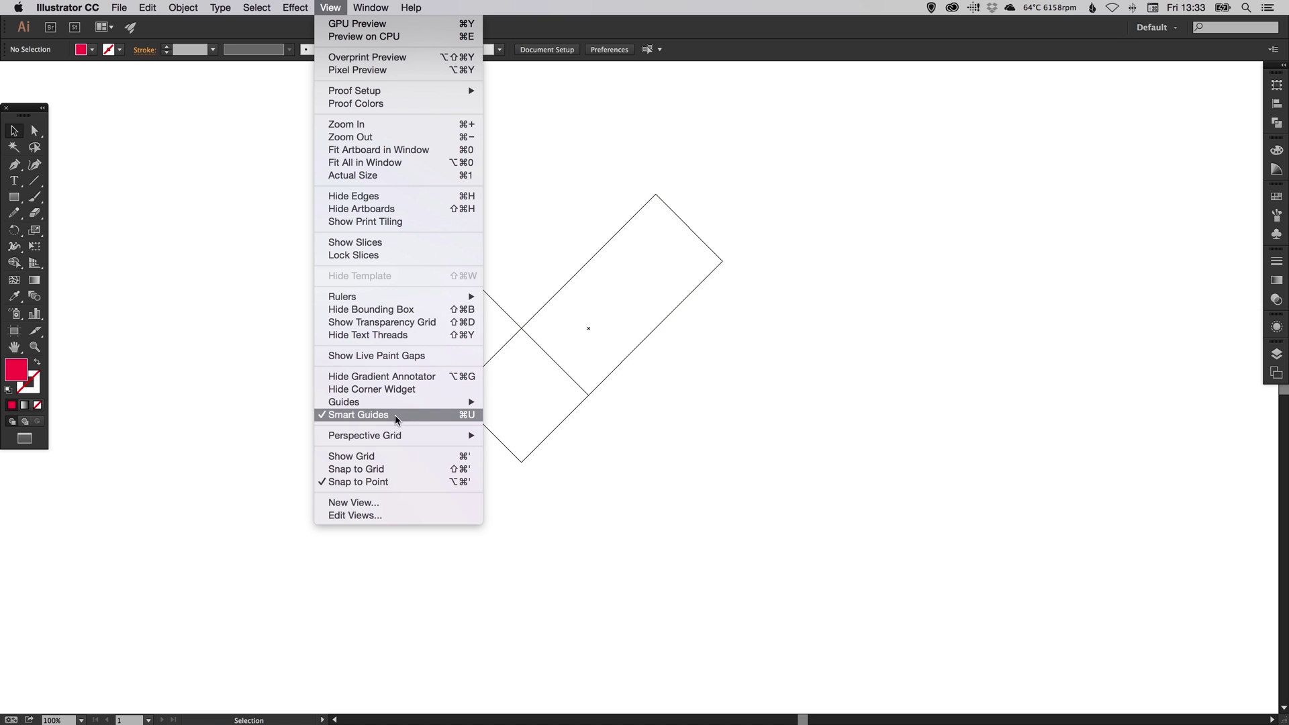
left_click(703, 373)
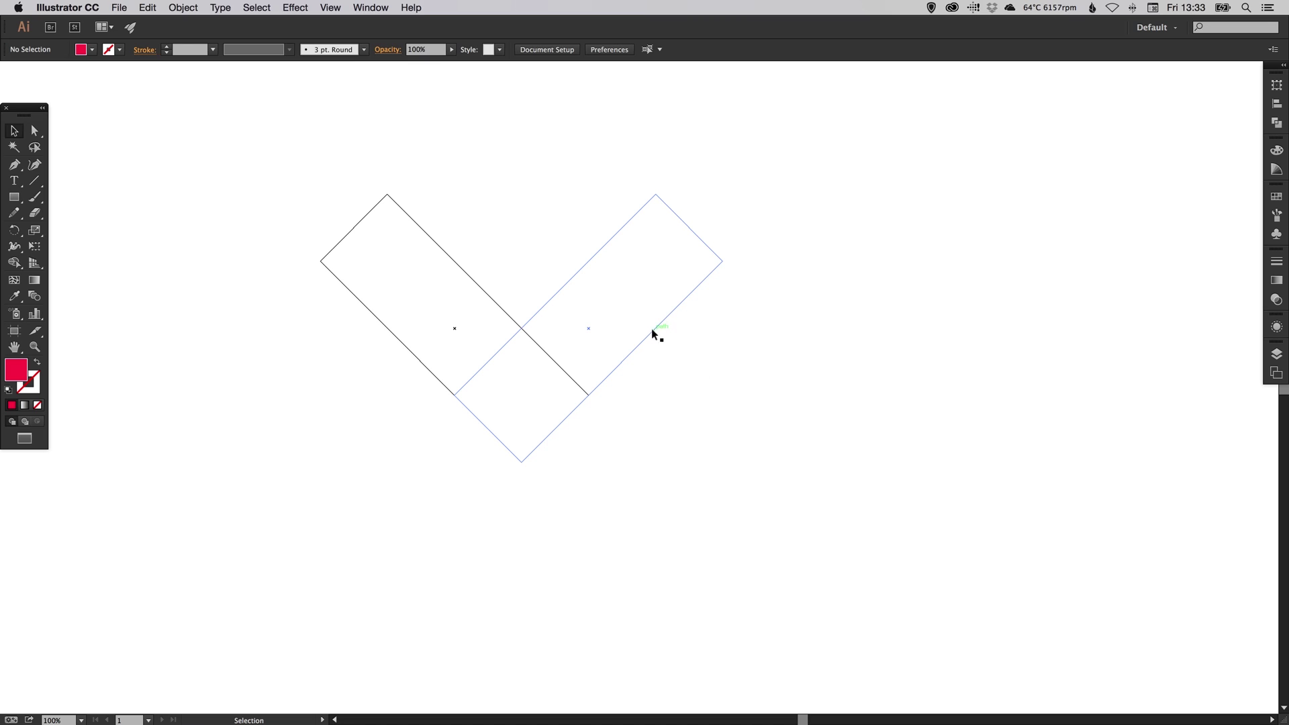
key("super+y")
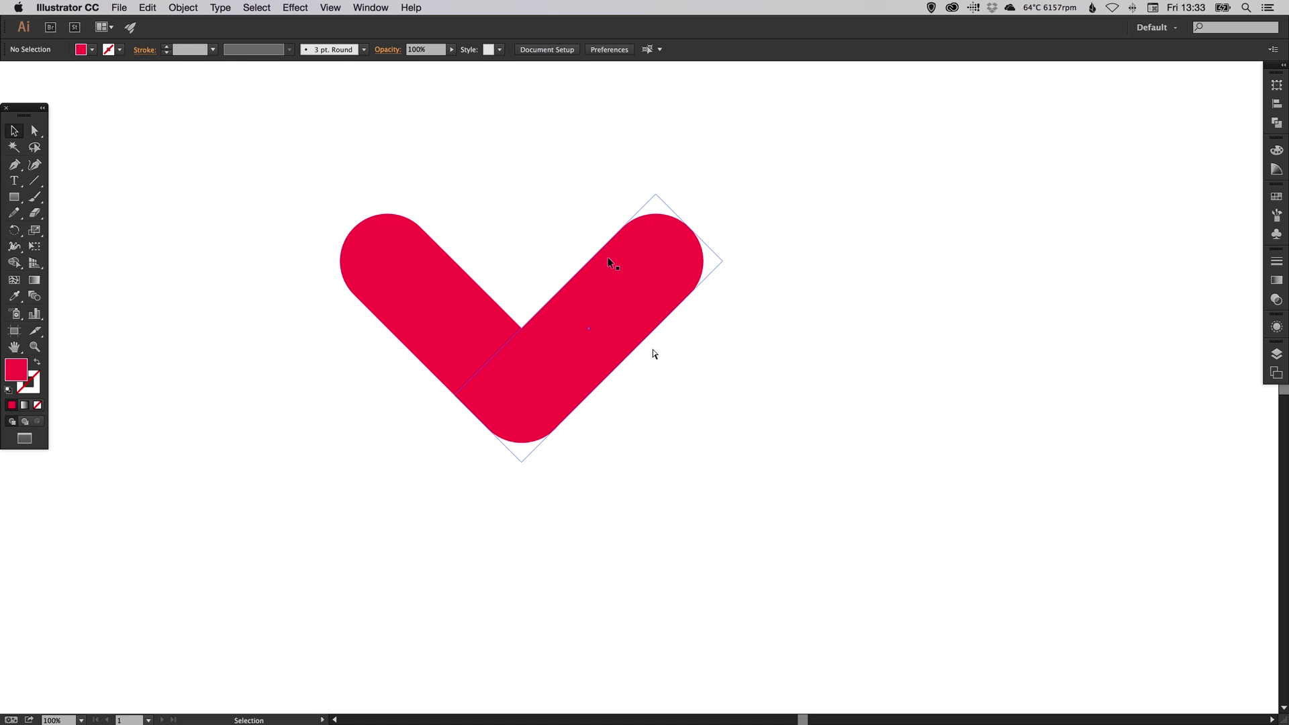
Move the right bar across the left one so they cross, then nudge the ascending bar left.
scroll(558, 334, "left", 5)
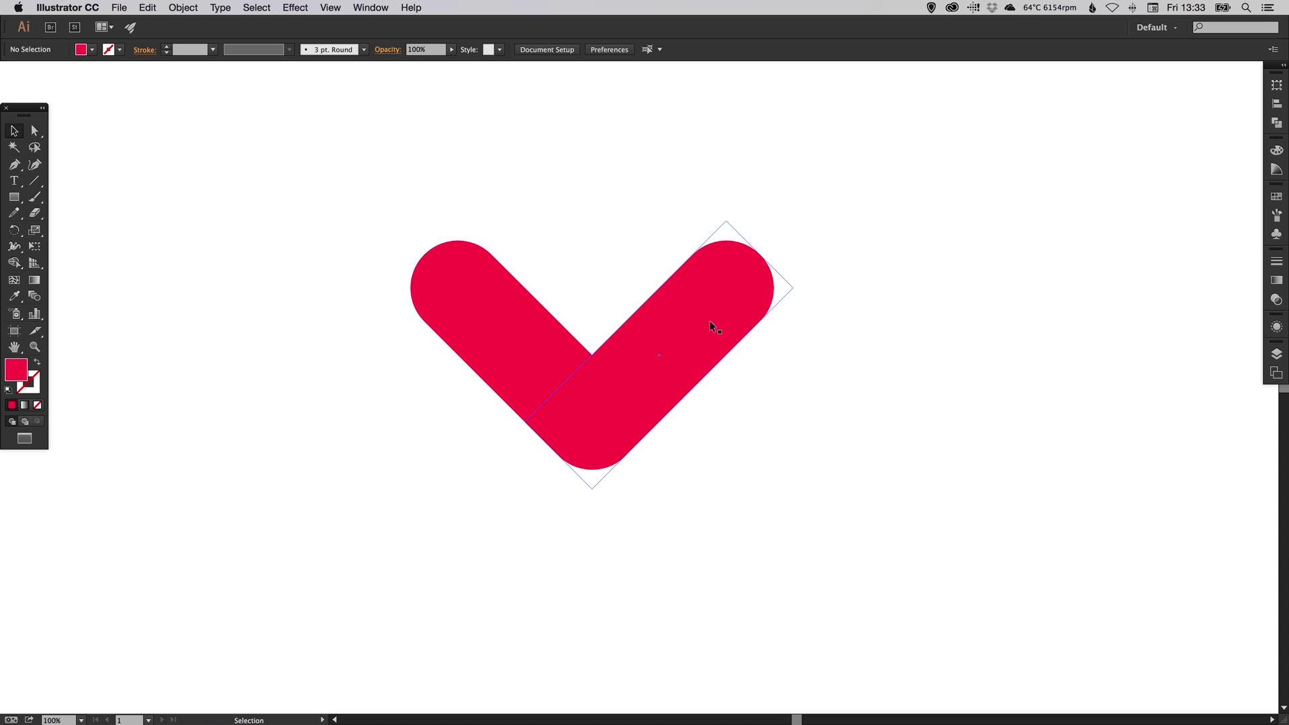
left_click_drag(732, 320, 564, 287)
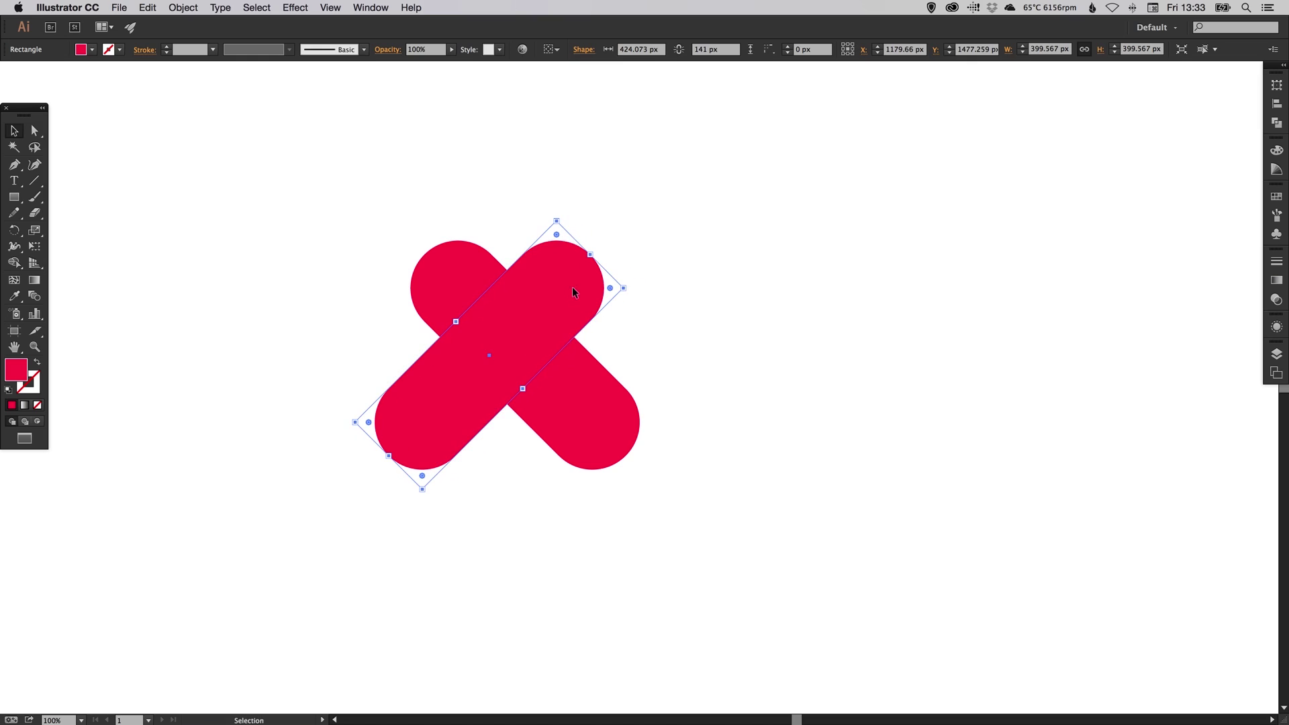
left_click(686, 267)
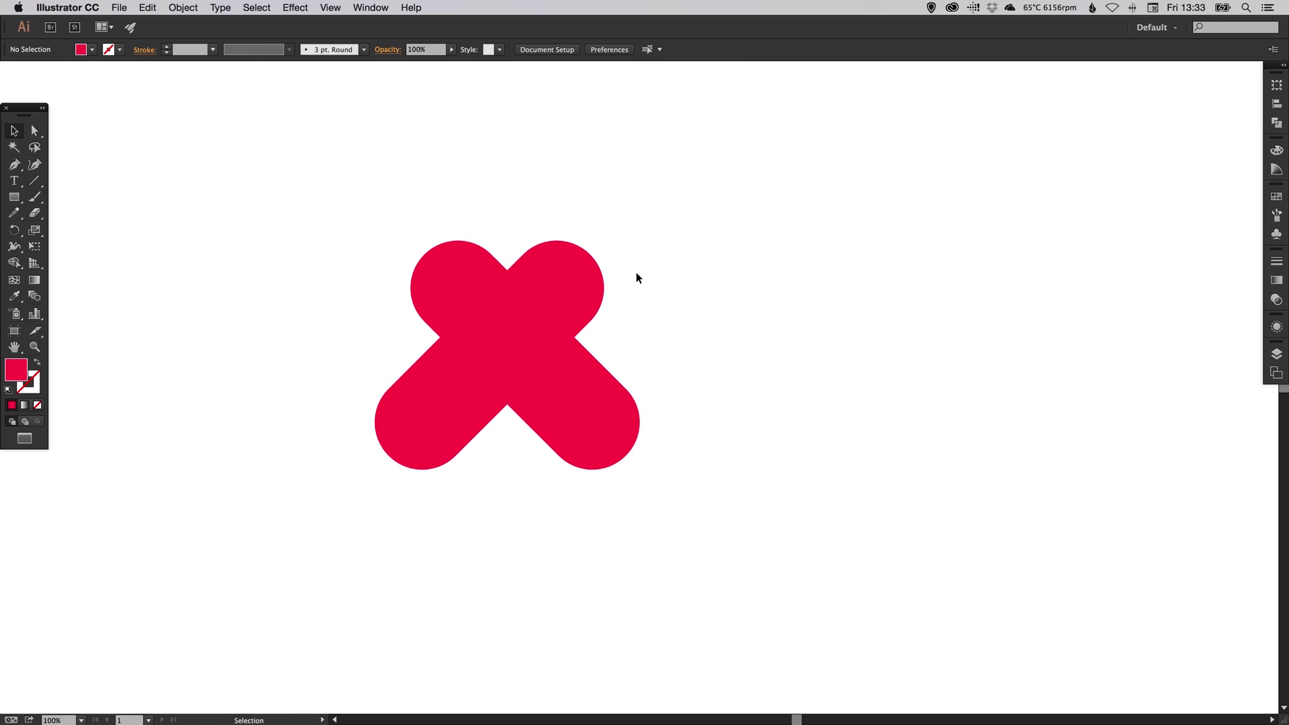
key("ctrl+y")
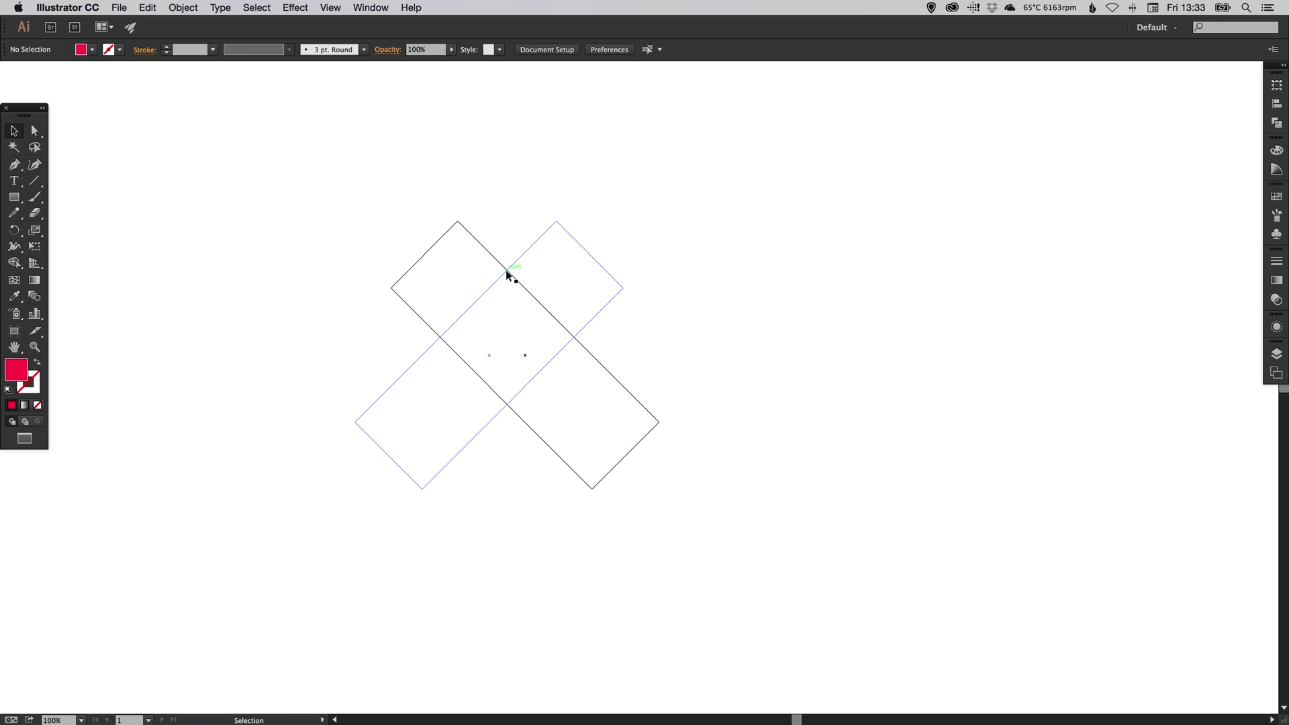
key("ctrl+y")
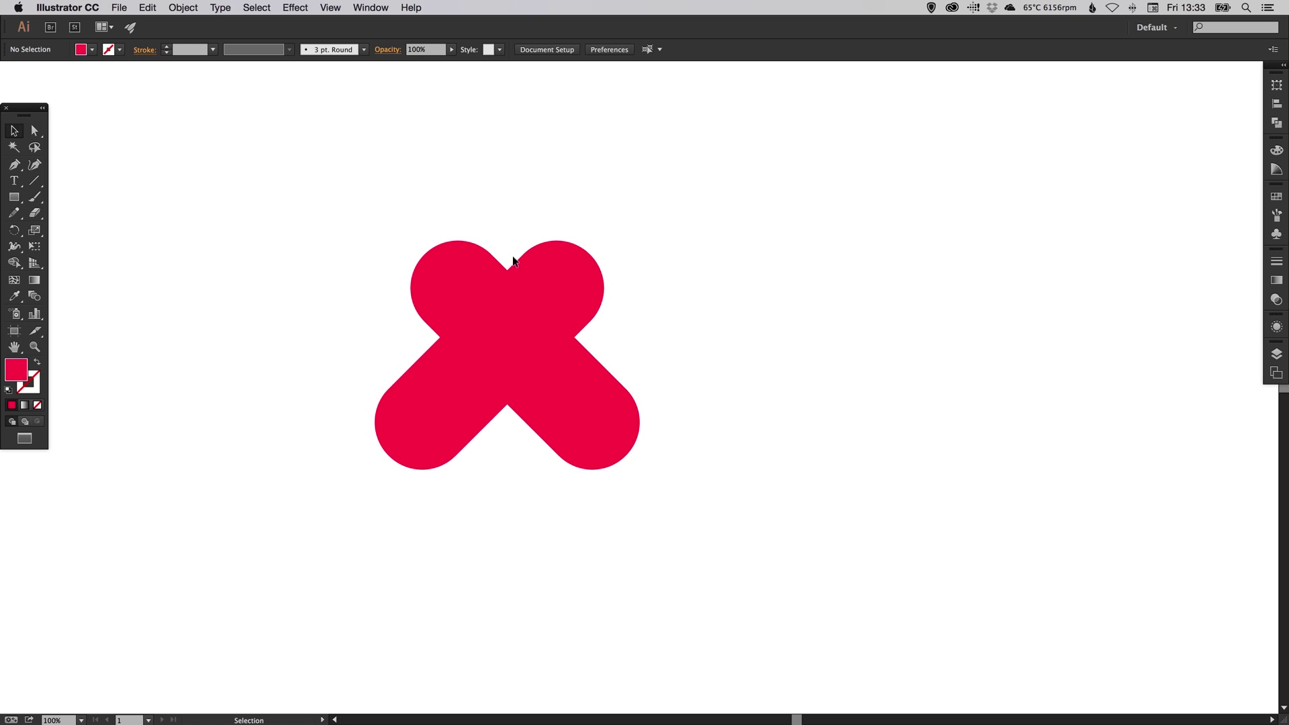
left_click(593, 290)
left_click_drag(594, 286, 556, 273)
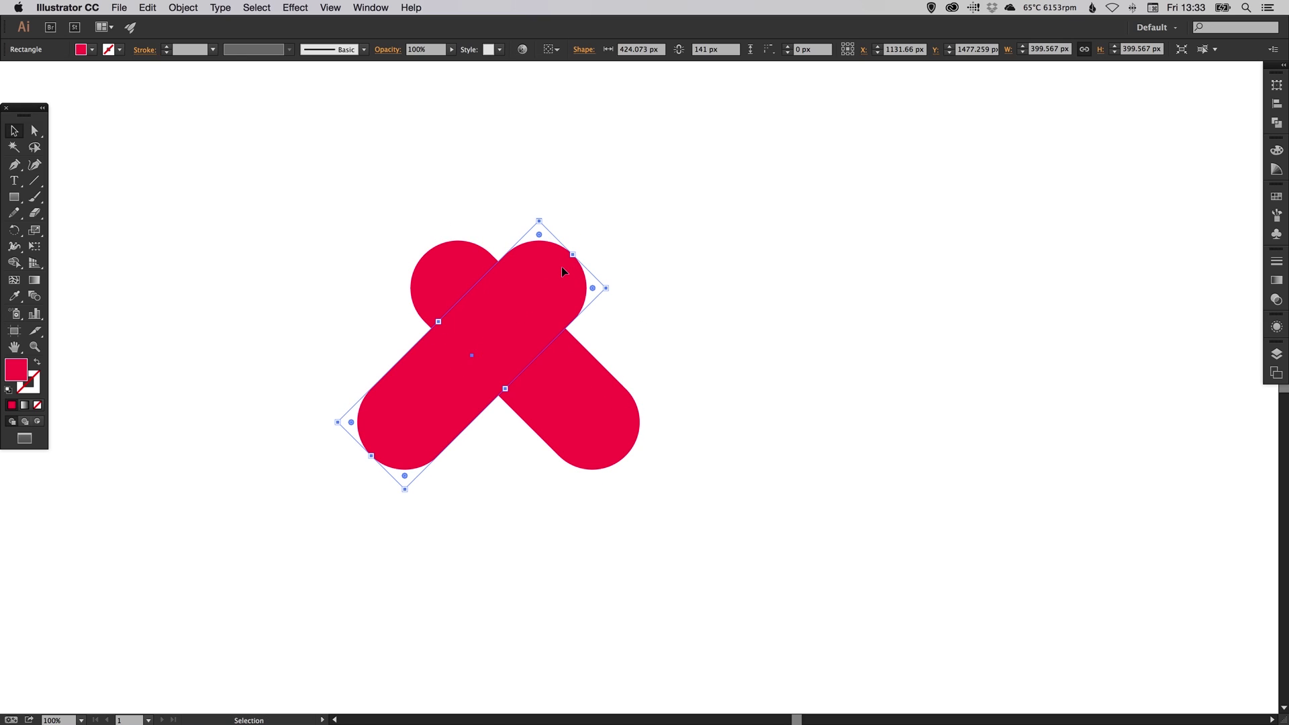
left_click(519, 210)
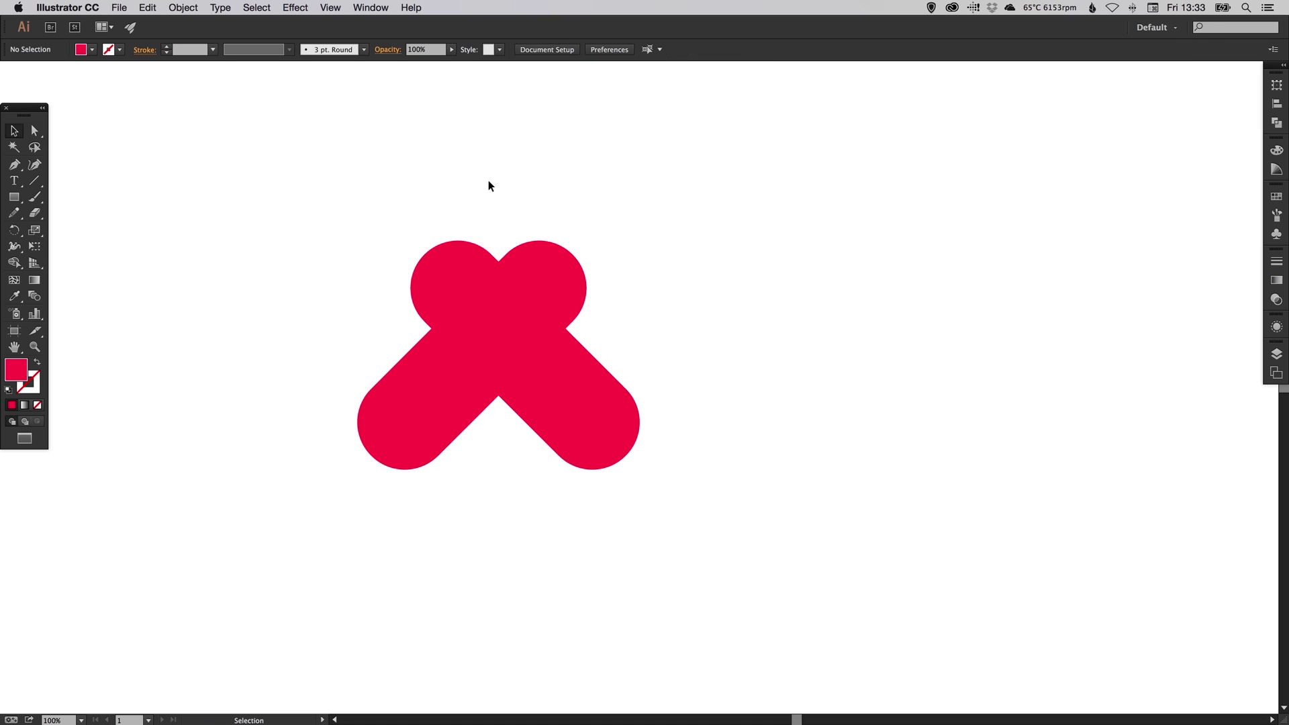
scroll(526, 224, "left", 5)
Select both crossed bars and use Object > Expand Appearance to make their rounded corners real paths.
key("super+equal")
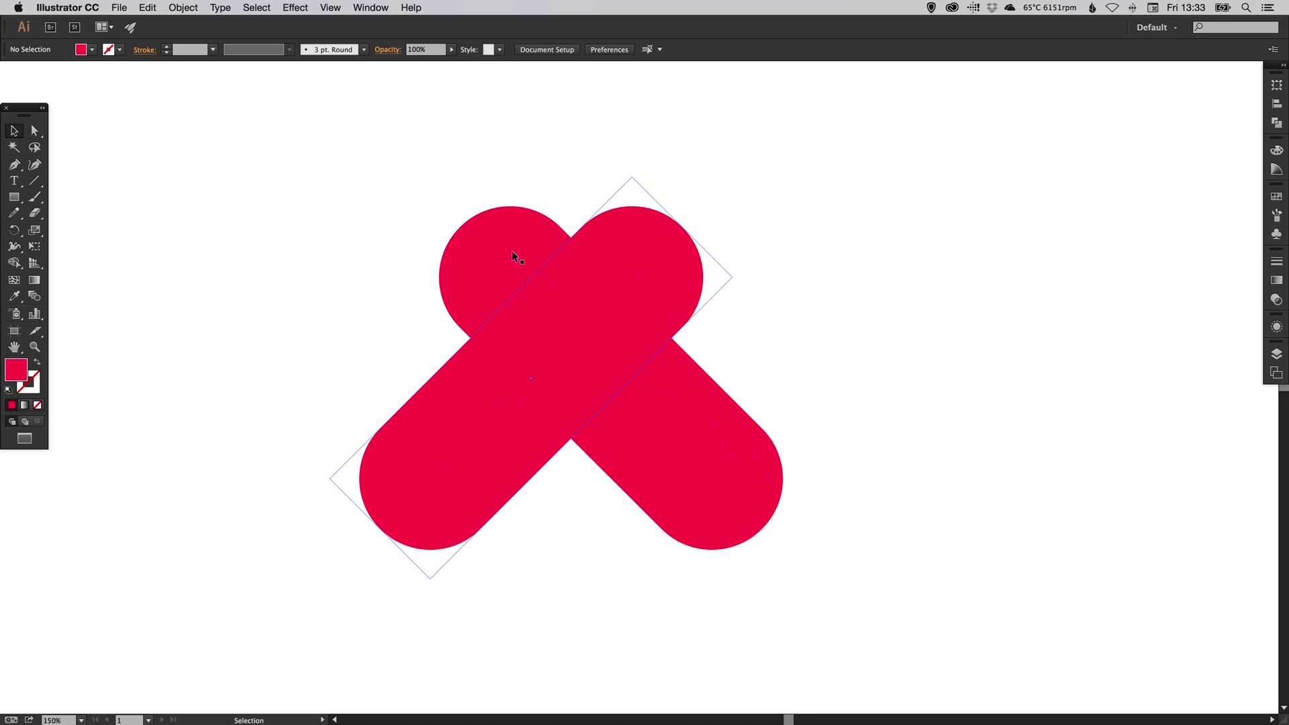
left_click_drag(357, 187, 634, 412)
key("a")
key("super+y")
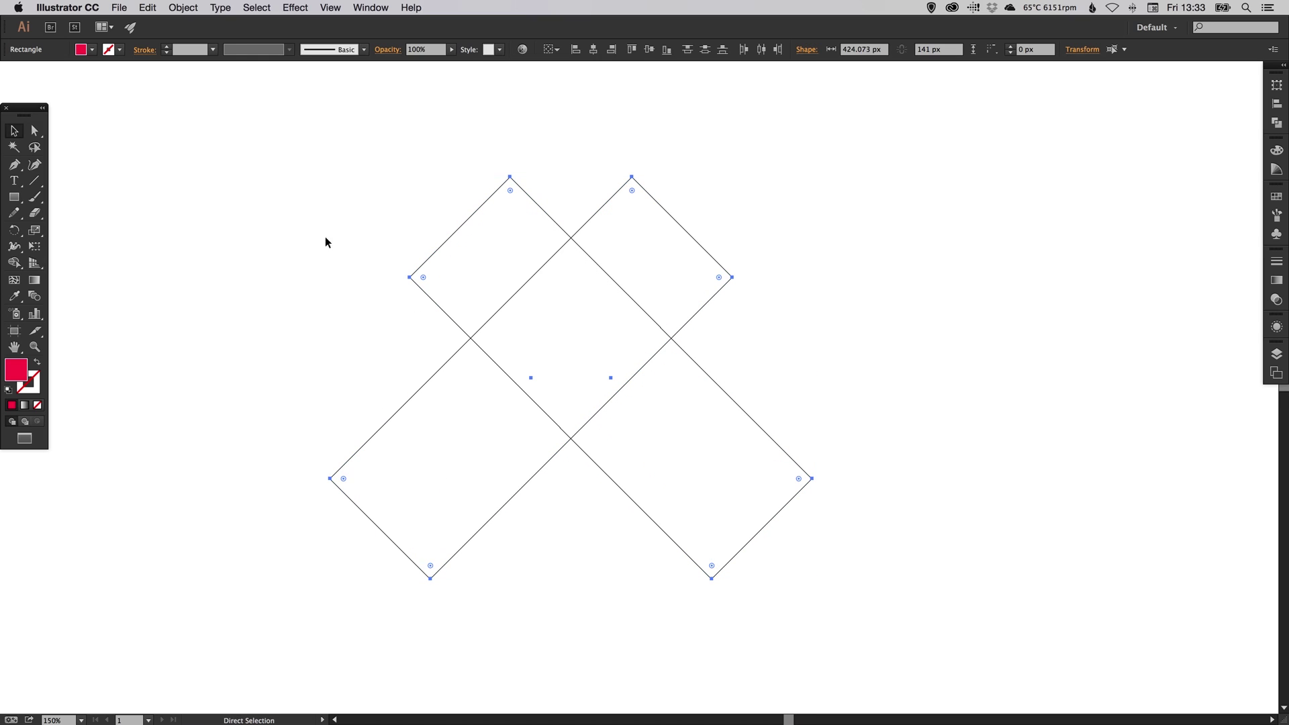
key("v")
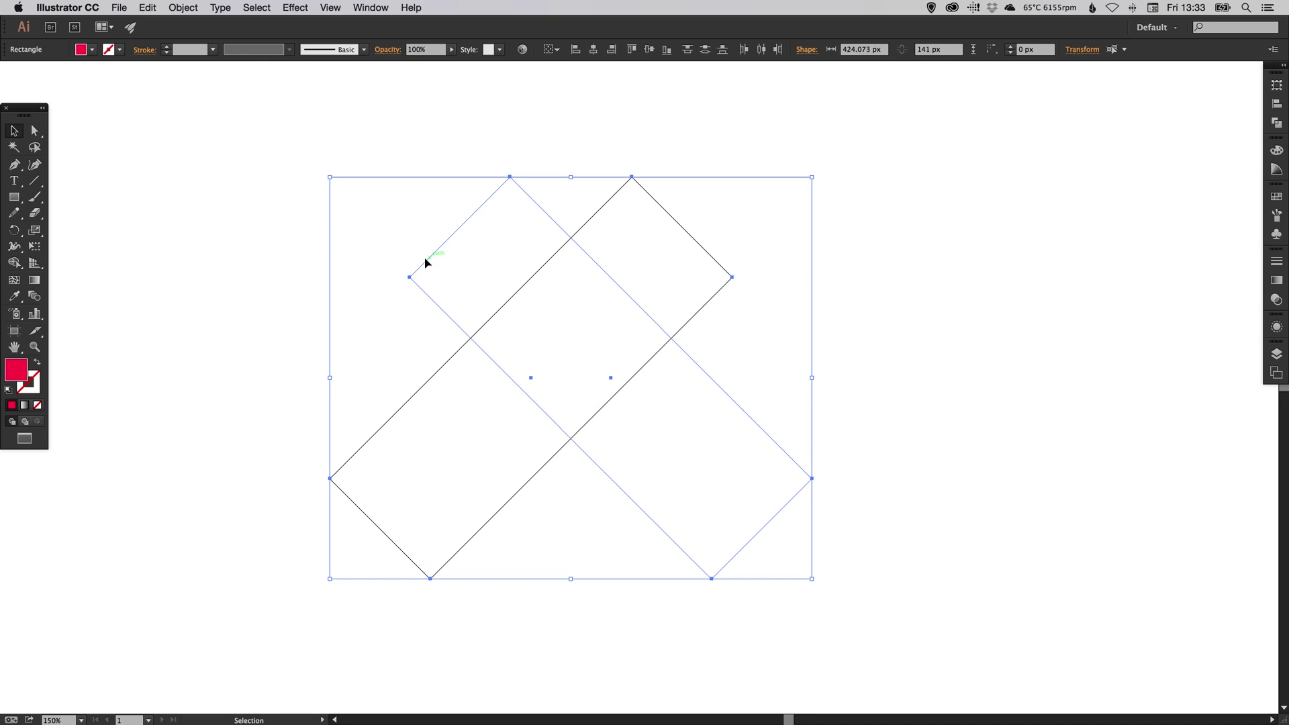
left_click(1276, 326)
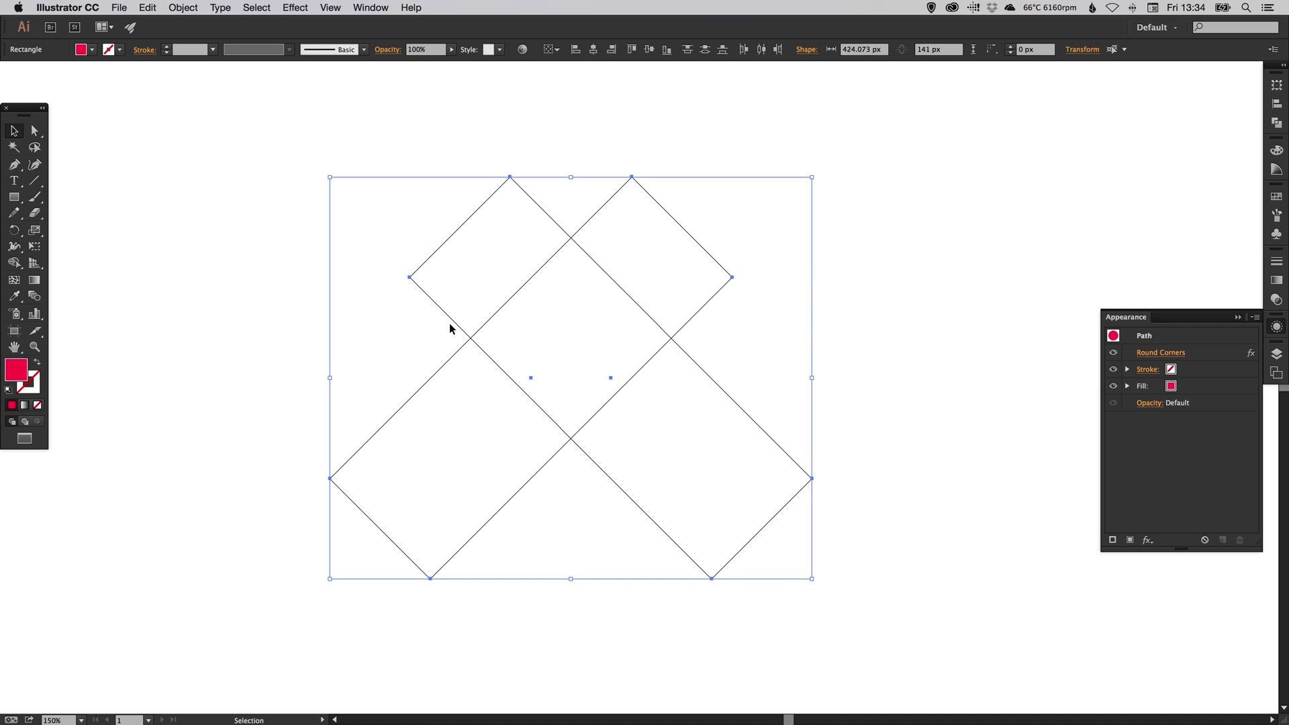
left_click(184, 8)
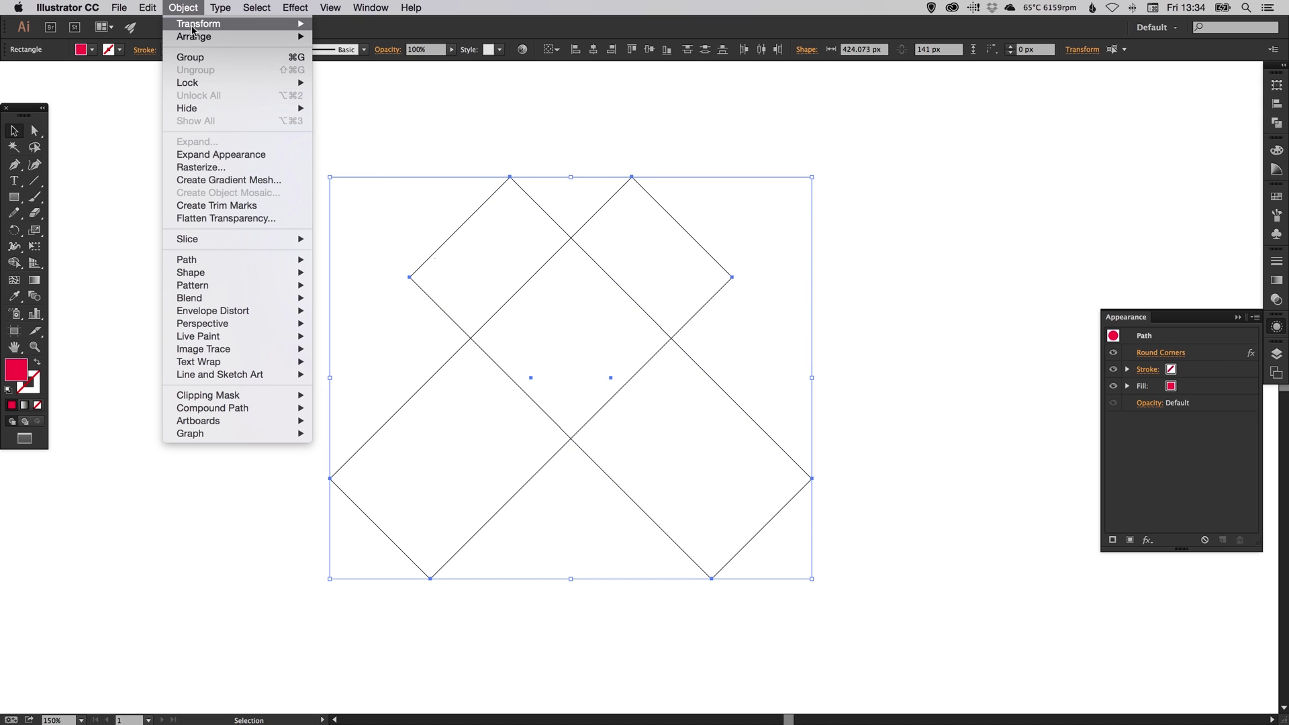
left_click(212, 156)
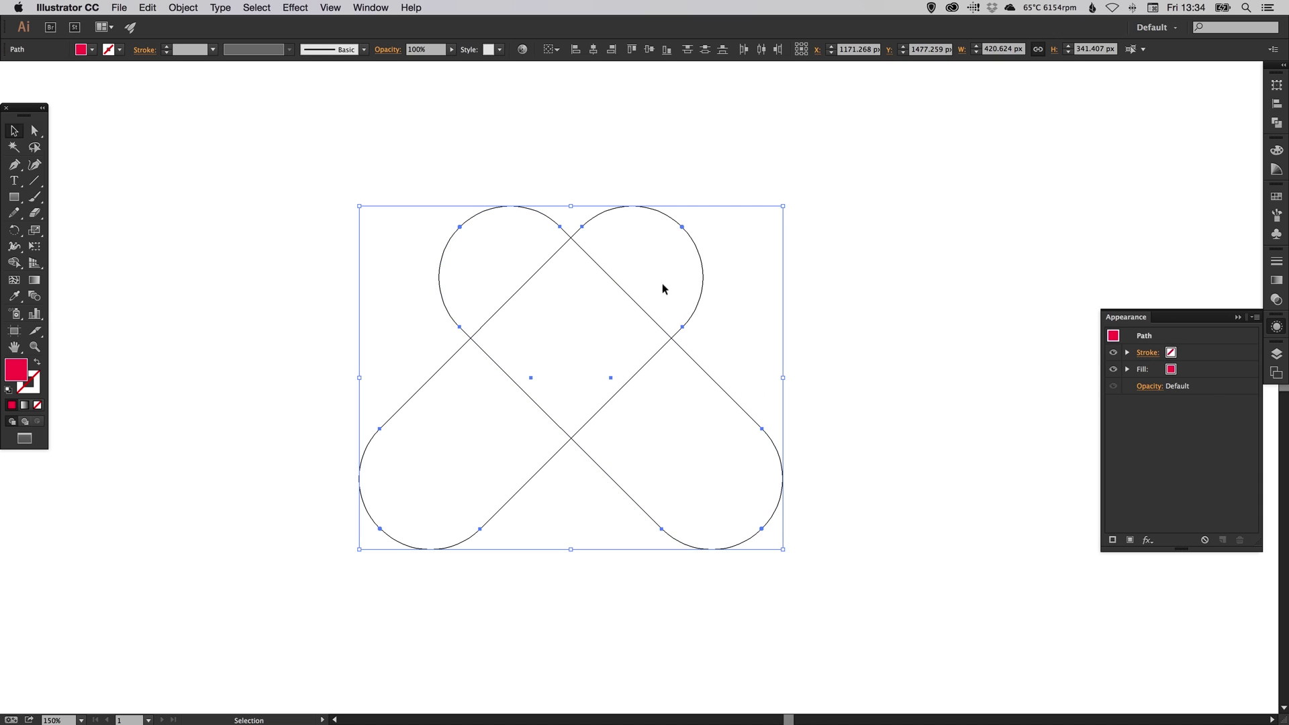
left_click(1276, 328)
left_click(892, 356)
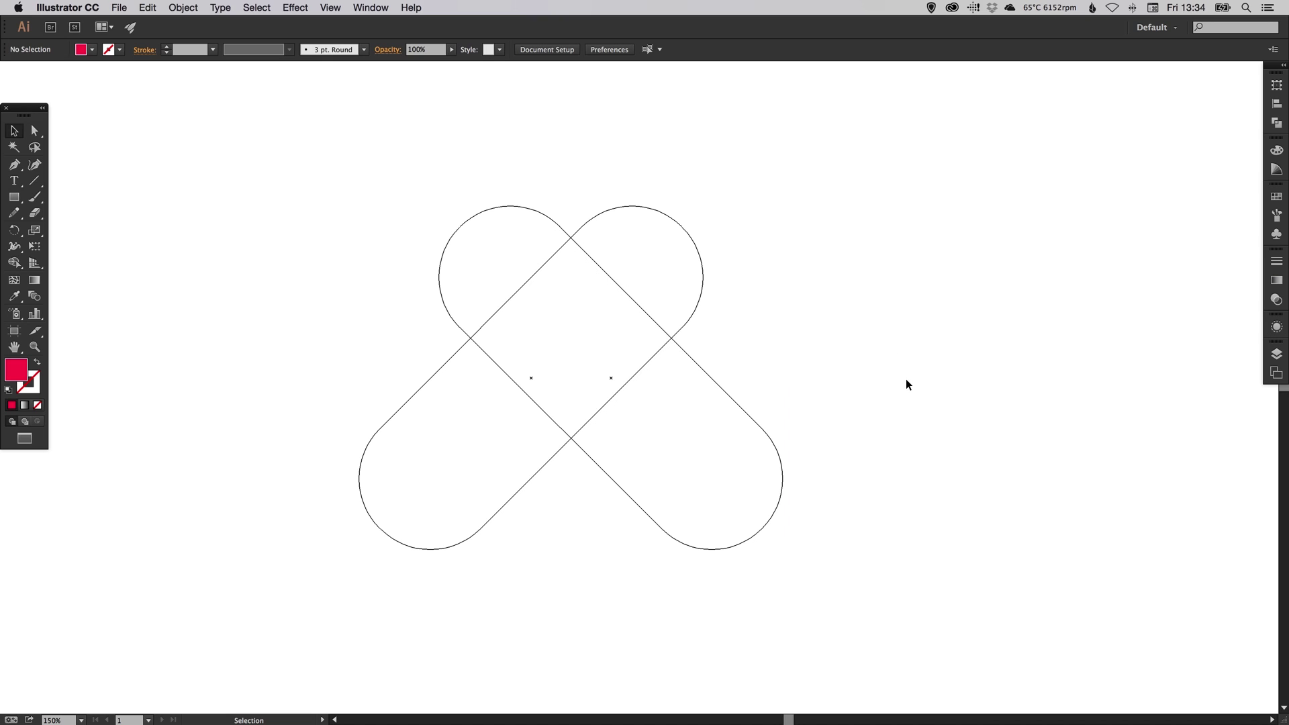
key("super+y")
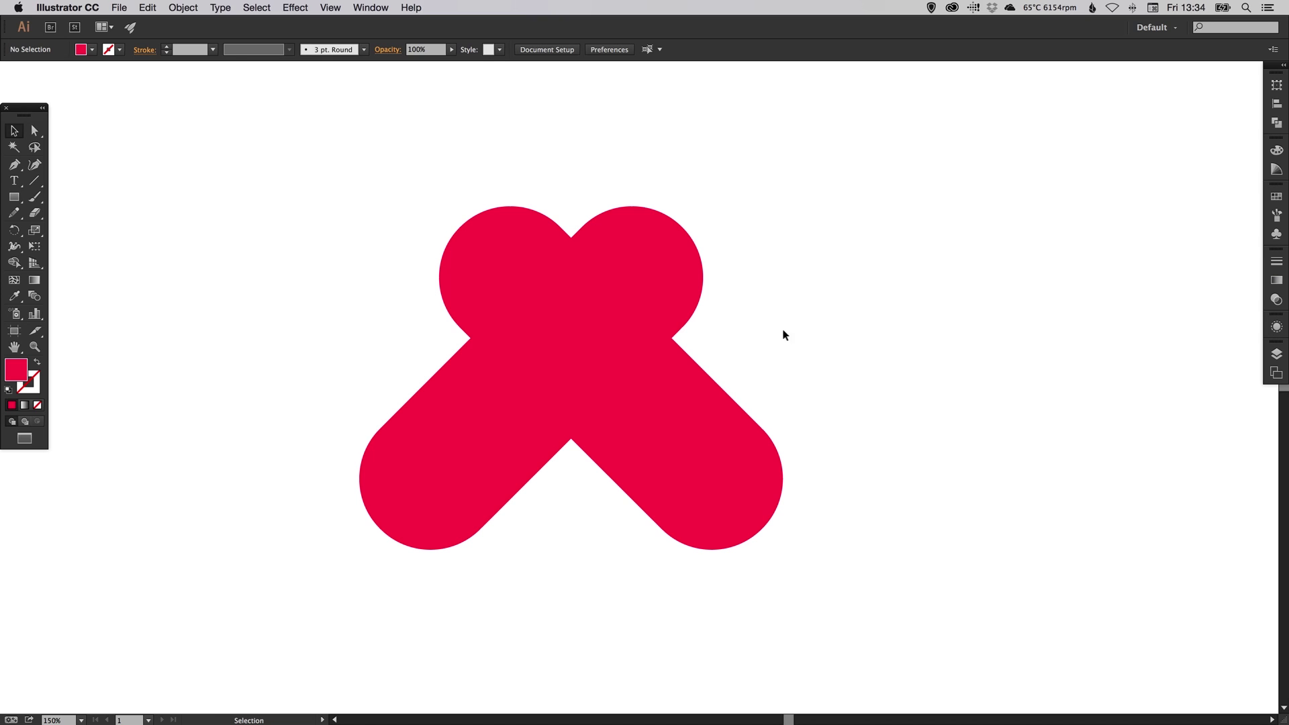
scroll(772, 282, "up", 2)
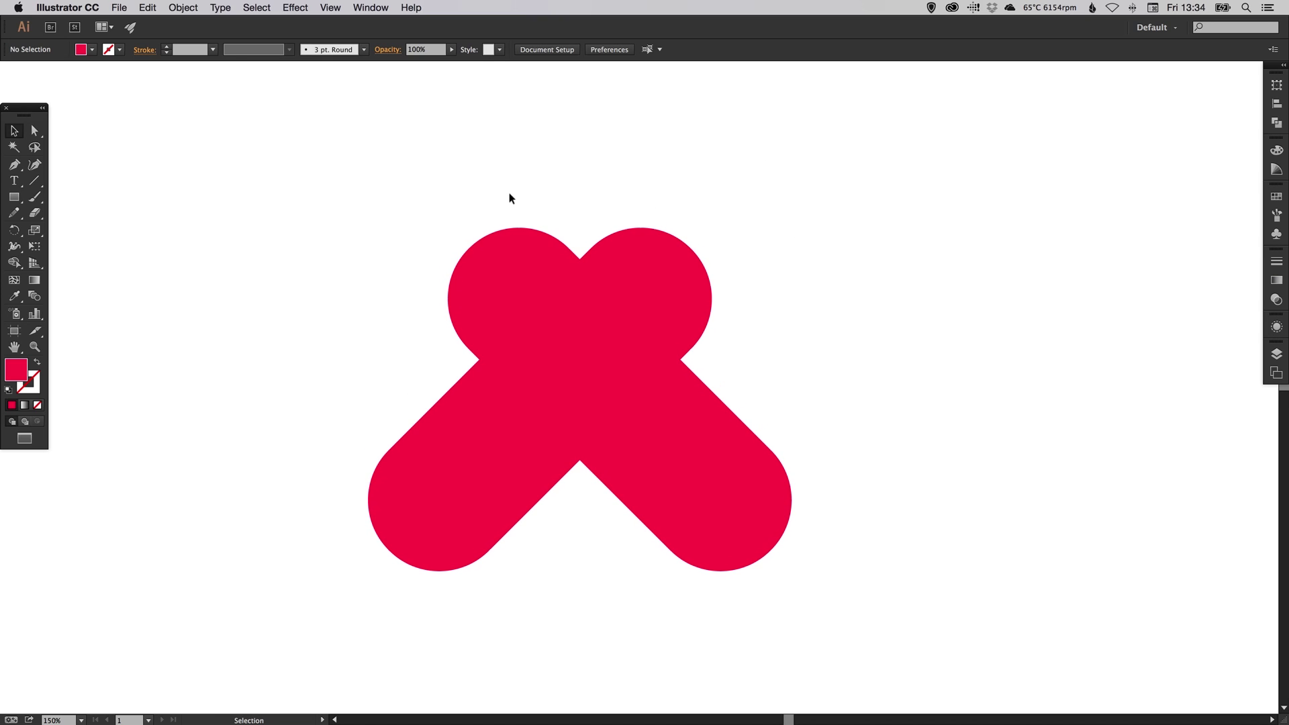
left_click_drag(537, 262, 688, 366)
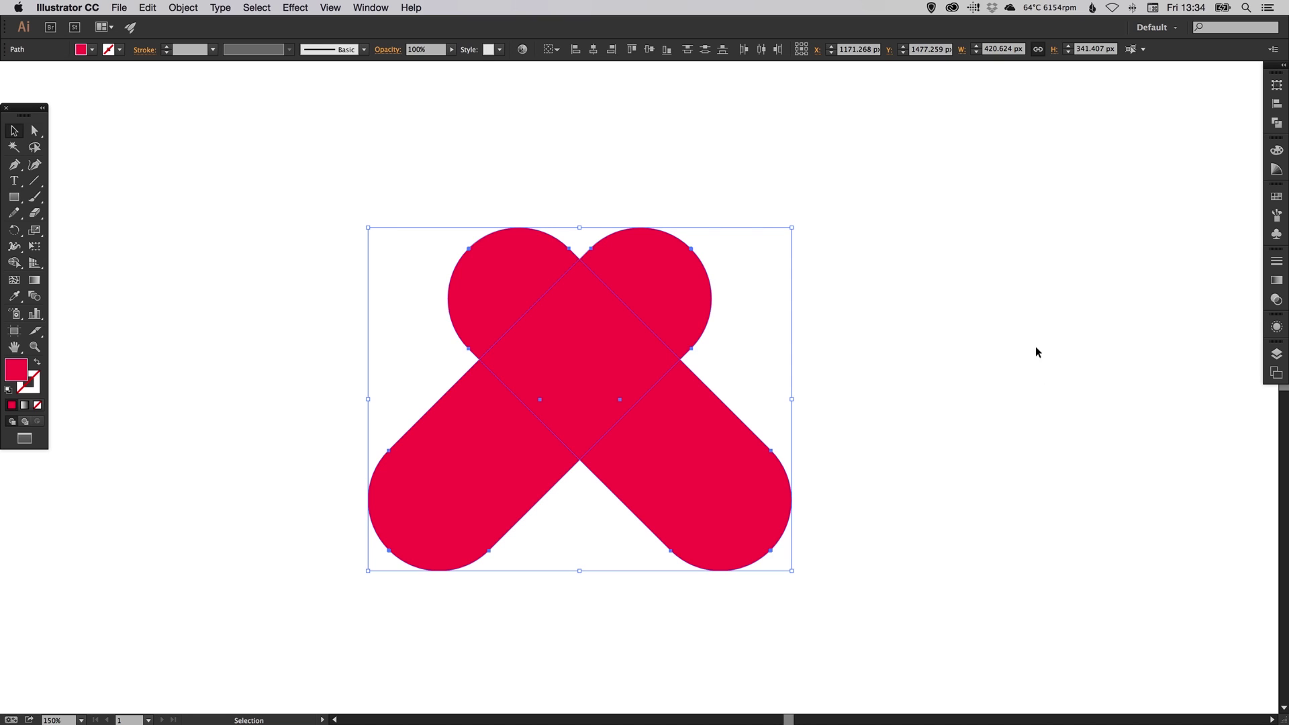
Divide the overlapping bars into separate pieces with Pathfinder's Divide.
left_click(1273, 125)
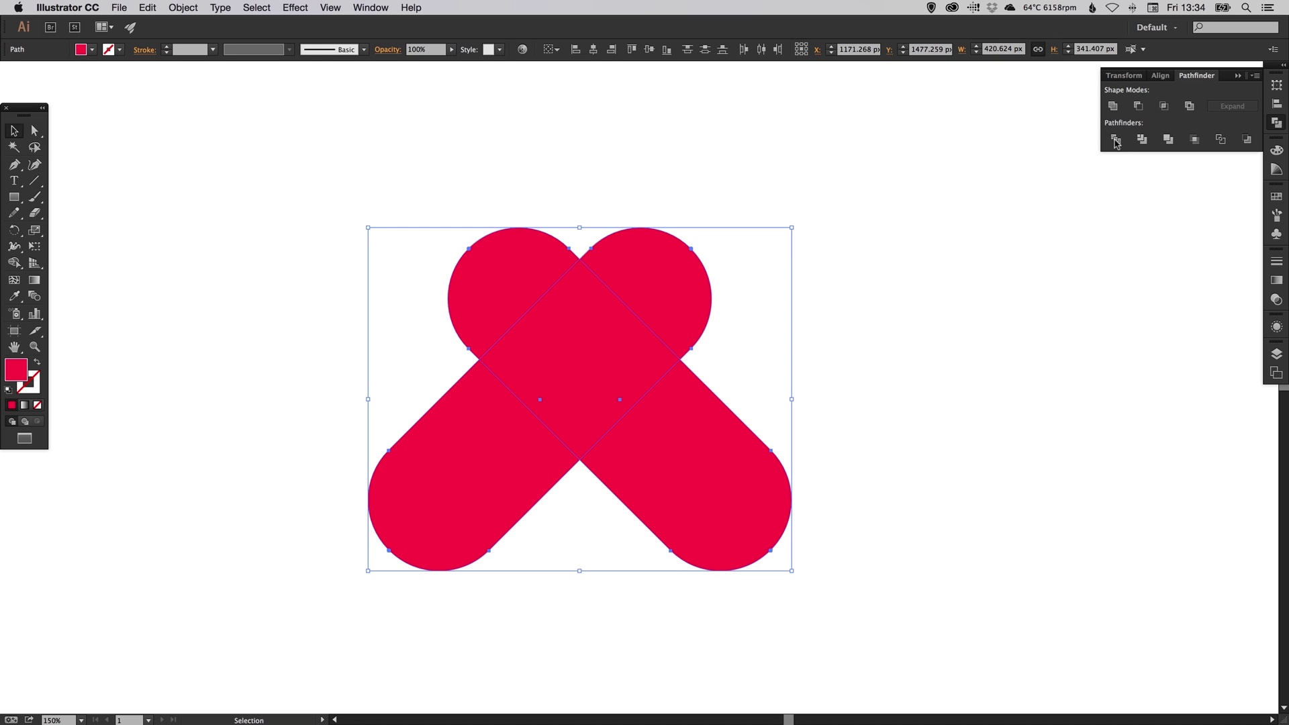
left_click(1113, 140)
left_click(843, 316)
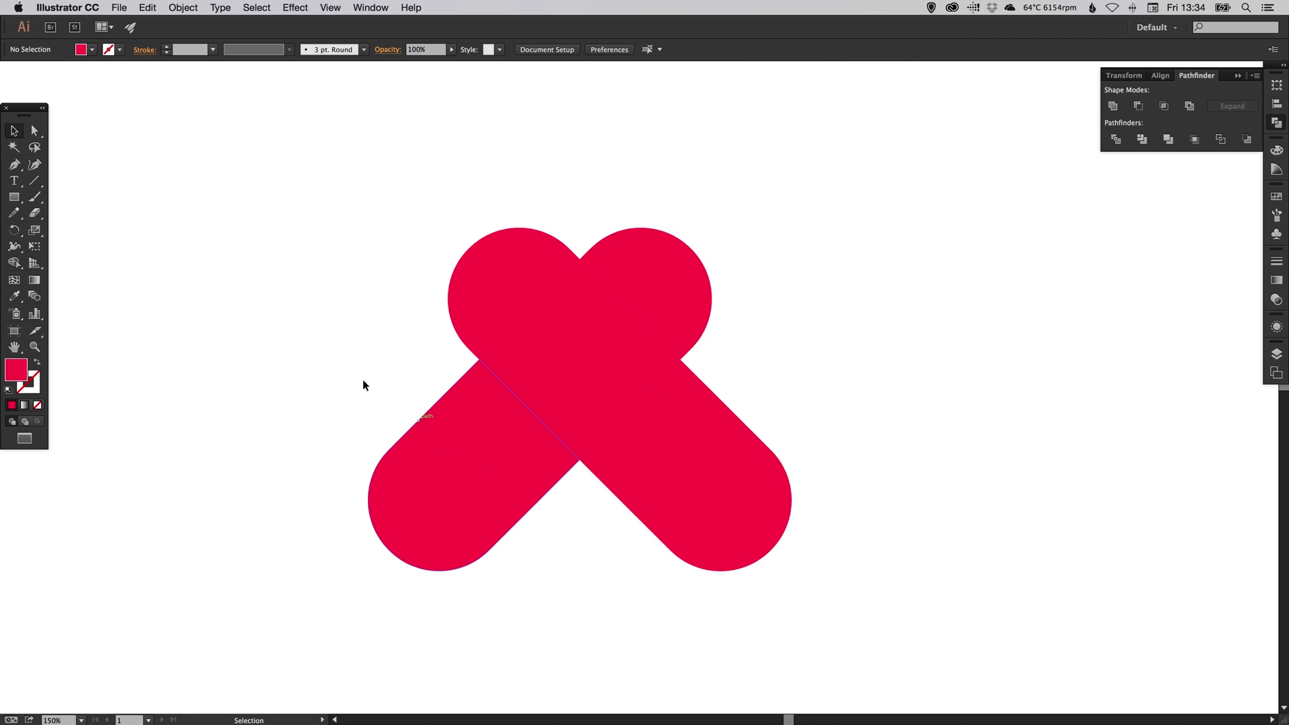
Pull the two lower arm pieces away from the heart and delete them.
left_click(35, 131)
left_click_drag(486, 465, 416, 513)
left_click(676, 455)
left_click_drag(674, 455, 730, 508)
key("v")
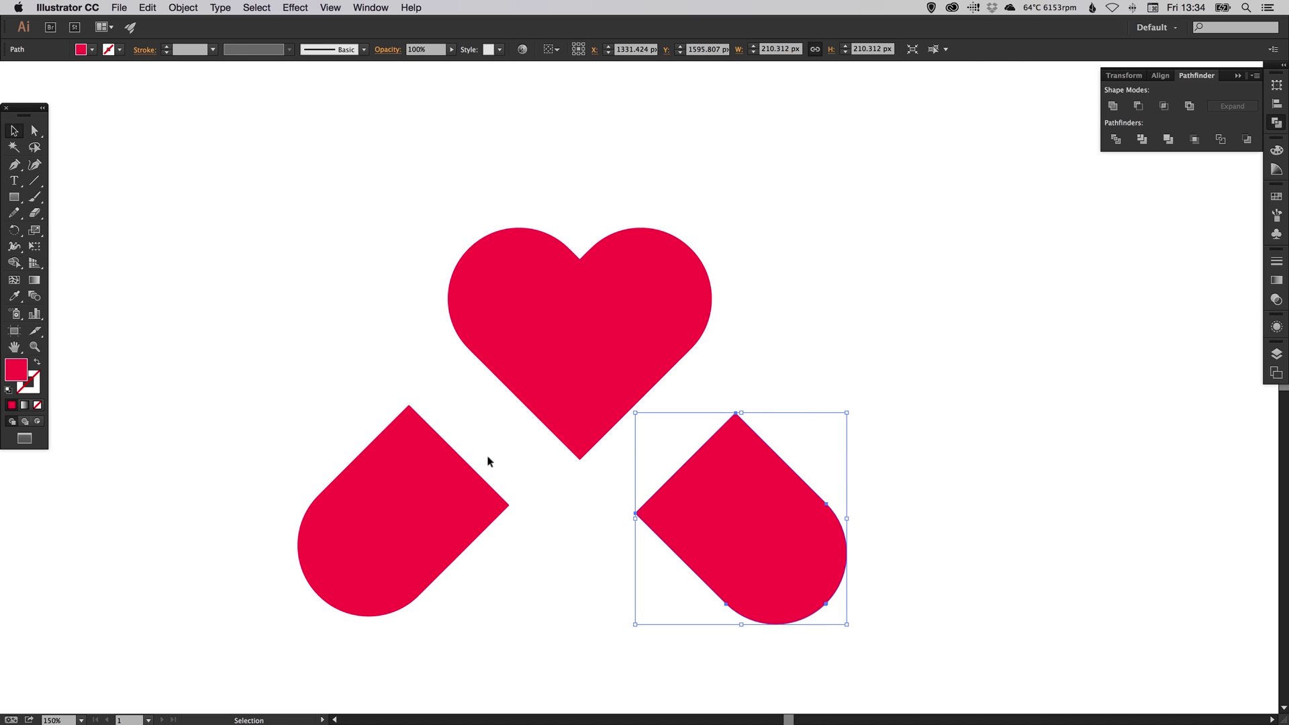
left_click(474, 478)
left_click(817, 440)
key("a")
left_click(763, 498)
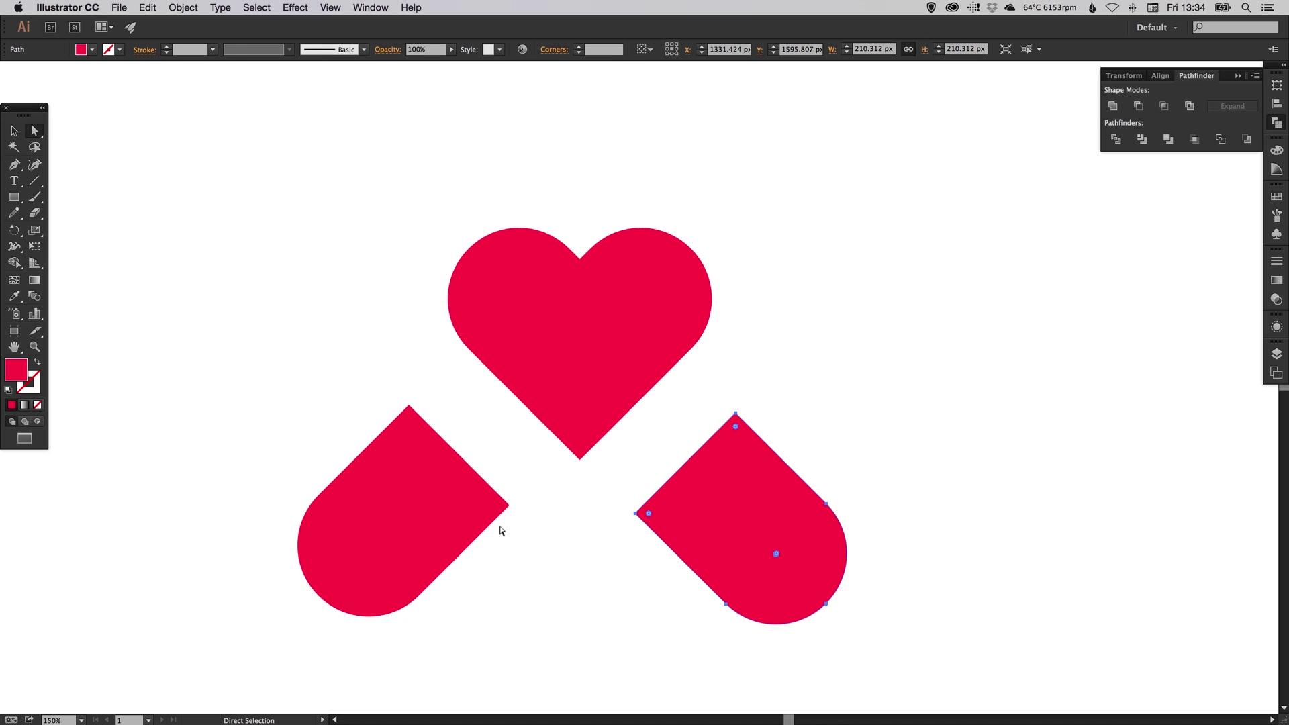
left_click(441, 482, "shift")
key("Delete")
key("v")
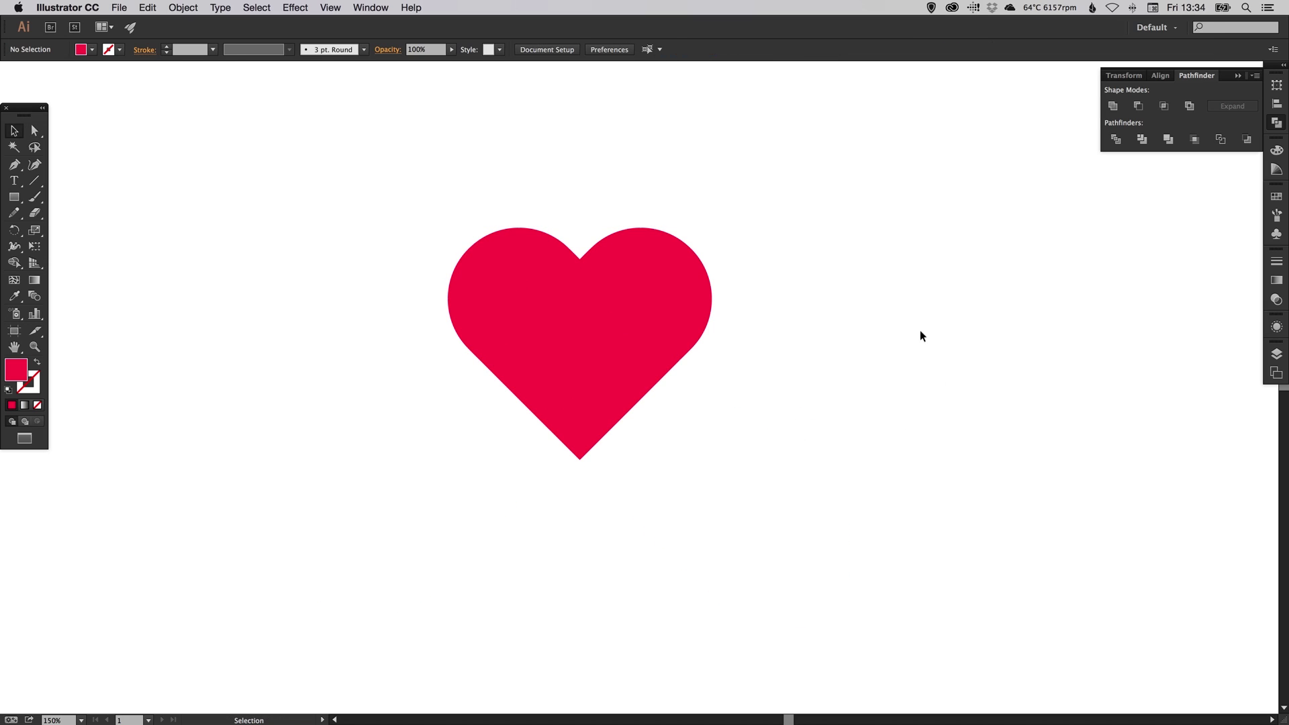
Unite all heart pieces into one crimson path of about 262.2 × 230.8 px.
key("super+y")
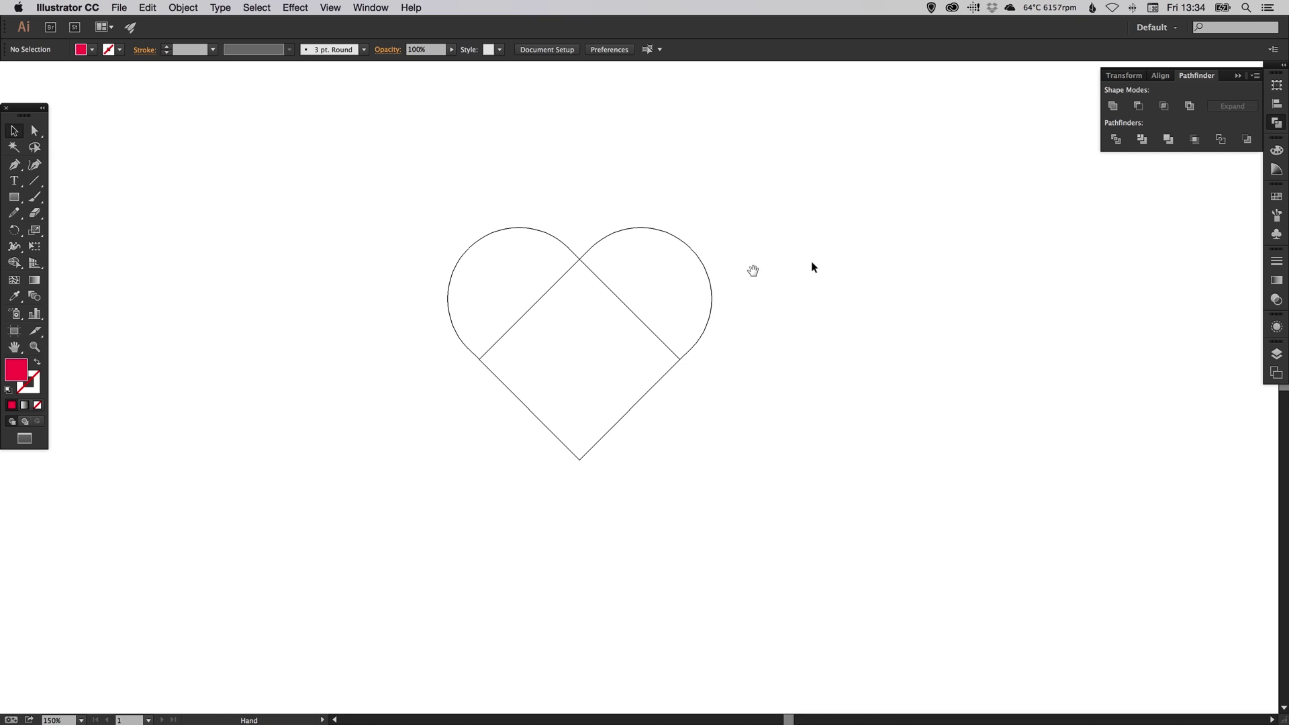
left_click_drag(752, 268, 796, 294)
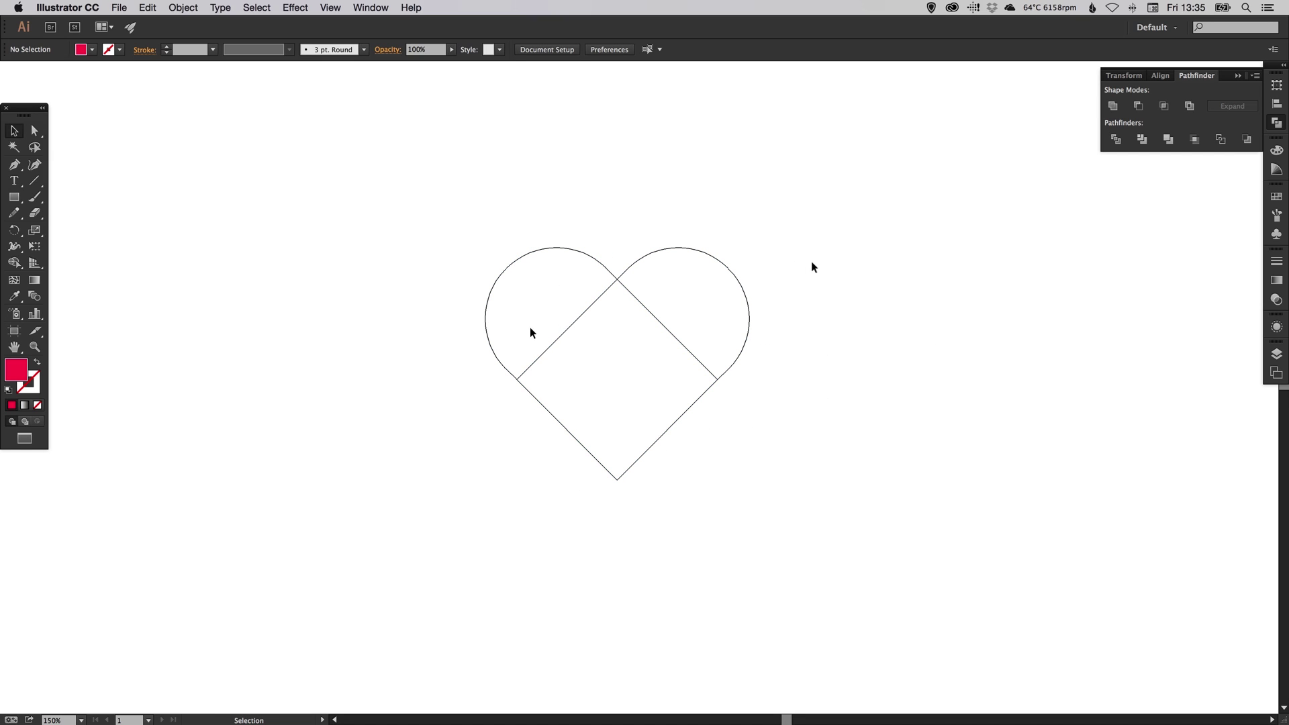
left_click_drag(421, 198, 832, 531)
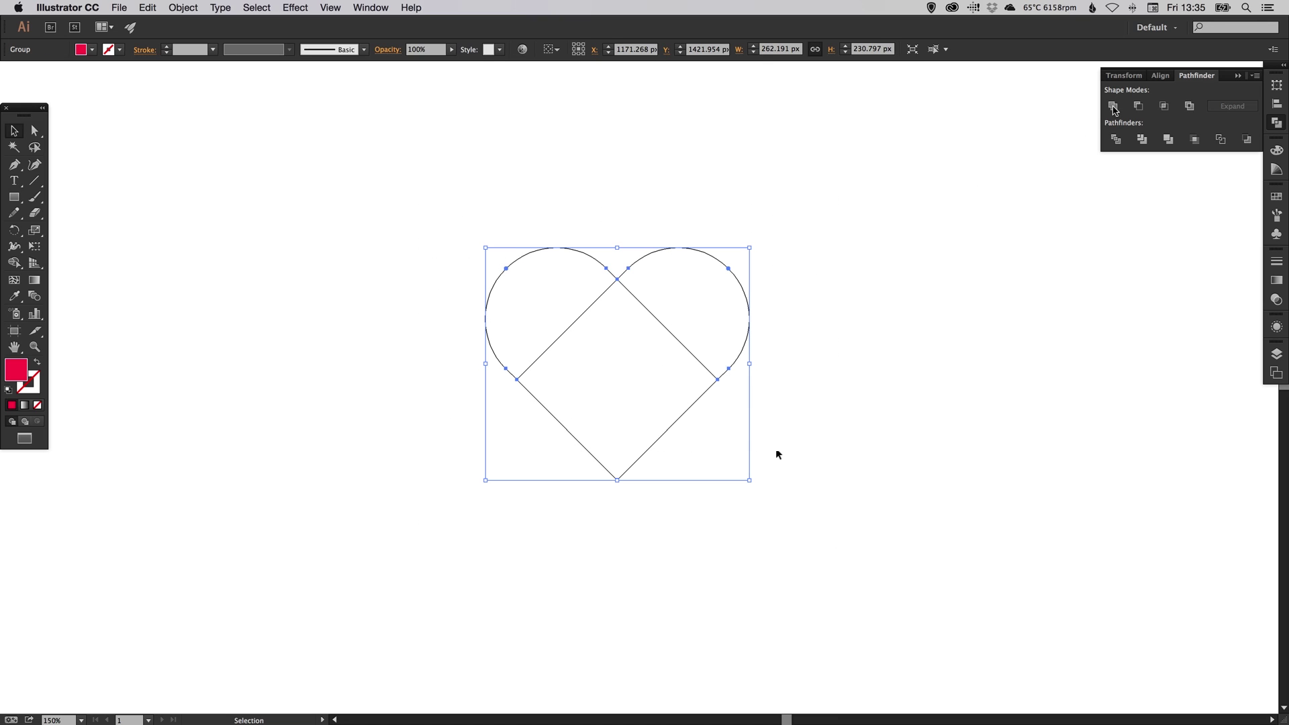
left_click(1113, 110)
key("super+y")
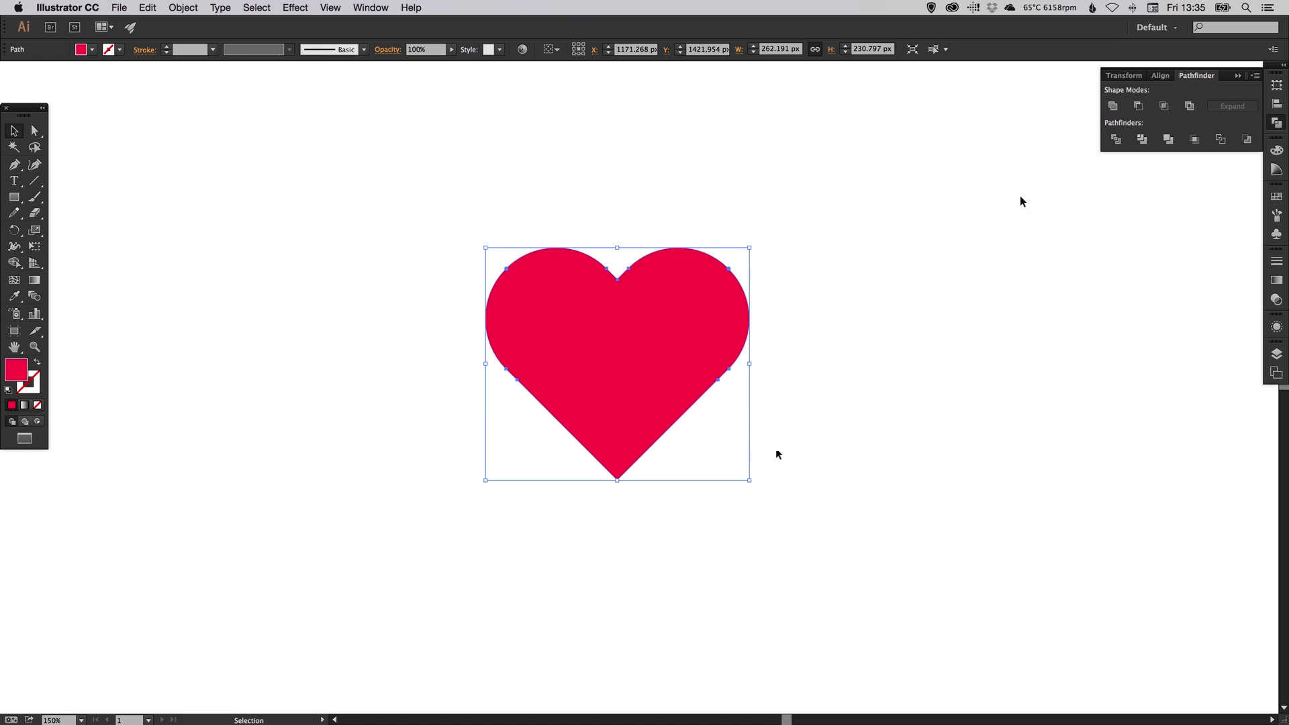
left_click(960, 263)
scroll(897, 299, "up", 2)
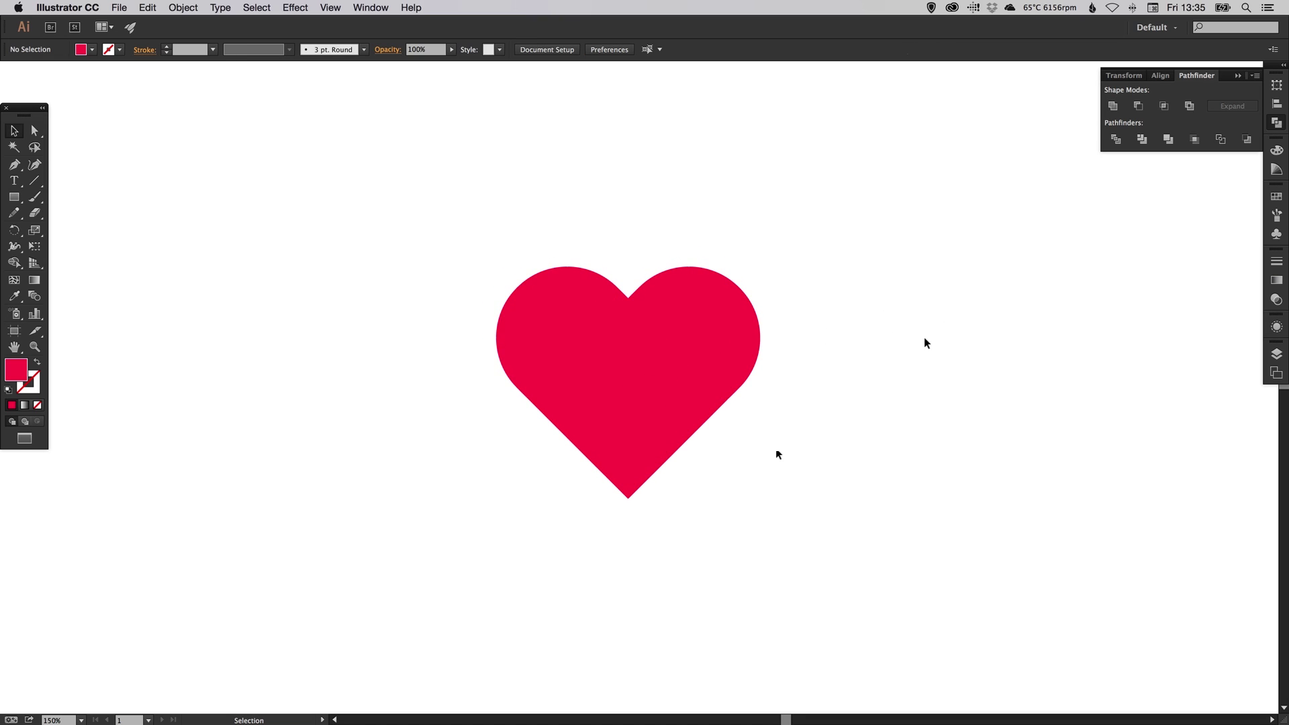
Collapse the Pathfinder panel in the right dock, leaving only the crimson heart visible.
left_click(1276, 125)
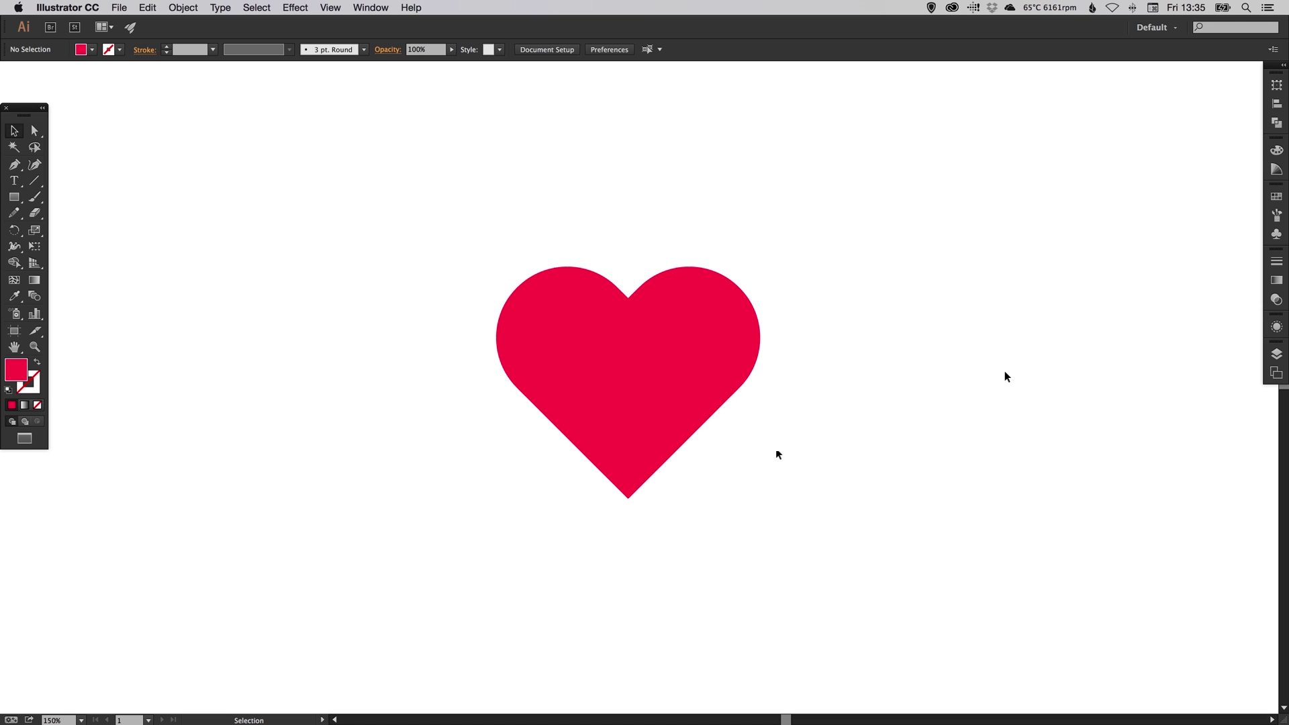